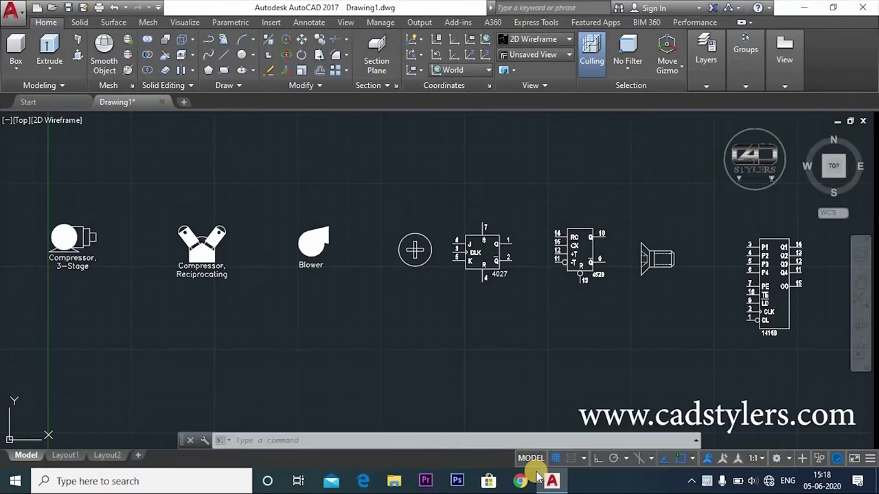
Pan and zoom the drawing to frame all the symbol blocks.
middle_click_drag(390, 357, 398, 346)
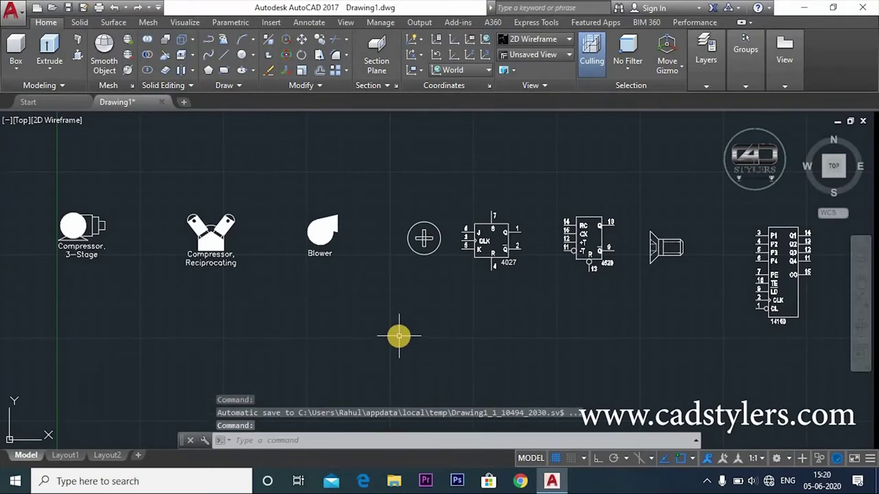
key("Escape")
scroll(426, 331, "down", 4)
middle_click_drag(429, 329, 419, 314)
scroll(361, 308, "up", 4)
middle_click_drag(300, 314, 352, 316)
scroll(349, 323, "down", 4)
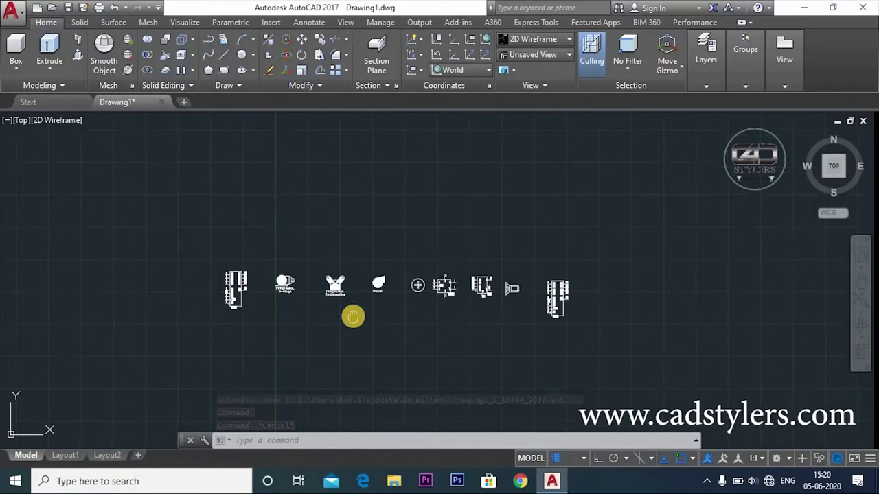
scroll(352, 316, "up", 2)
key("Escape")
key("Escape")
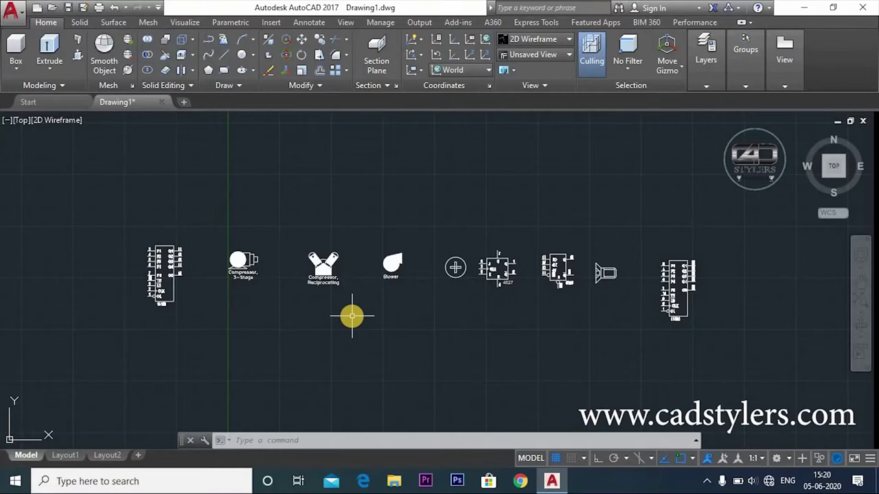
key("Escape")
key("Escape")
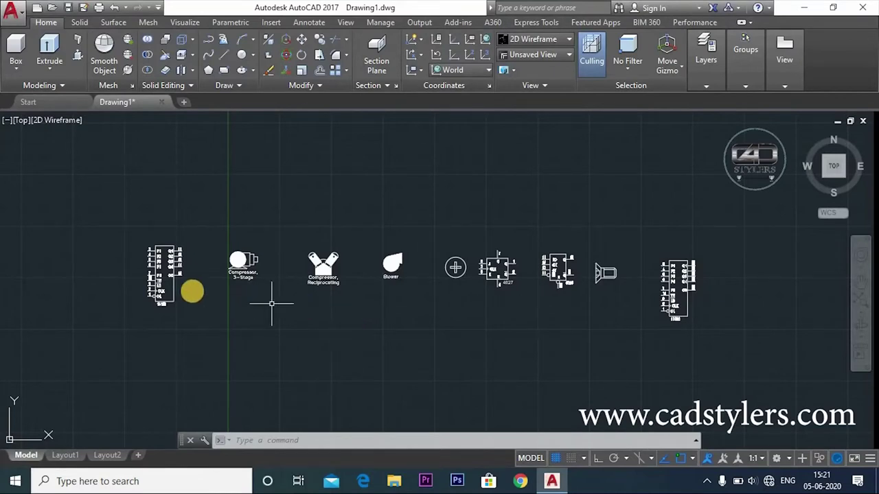
Pan across the 14160 chip, compressor, blower and 4027 flip-flop blocks, centering on compressor and blower.
scroll(240, 276, "up", 4)
scroll(242, 277, "down", 4)
scroll(247, 292, "up", 4)
middle_click_drag(192, 314, 243, 299)
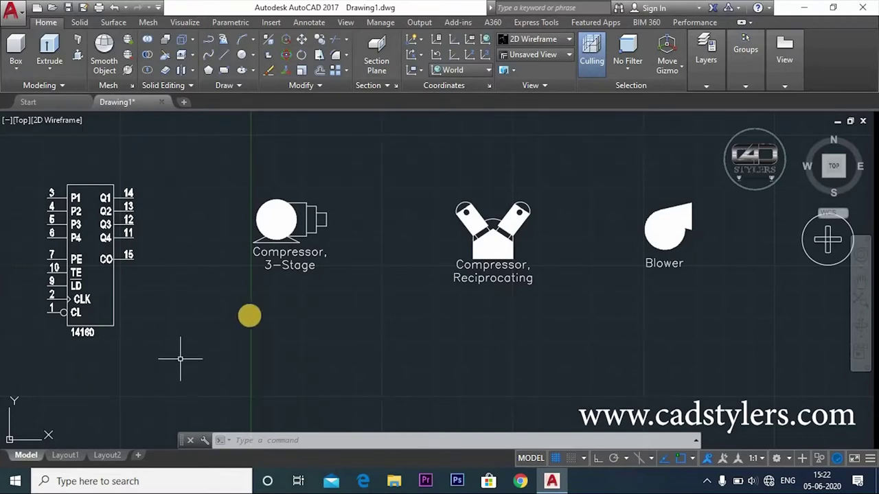
middle_click_drag(276, 282, 220, 295)
middle_click_drag(343, 321, 329, 321)
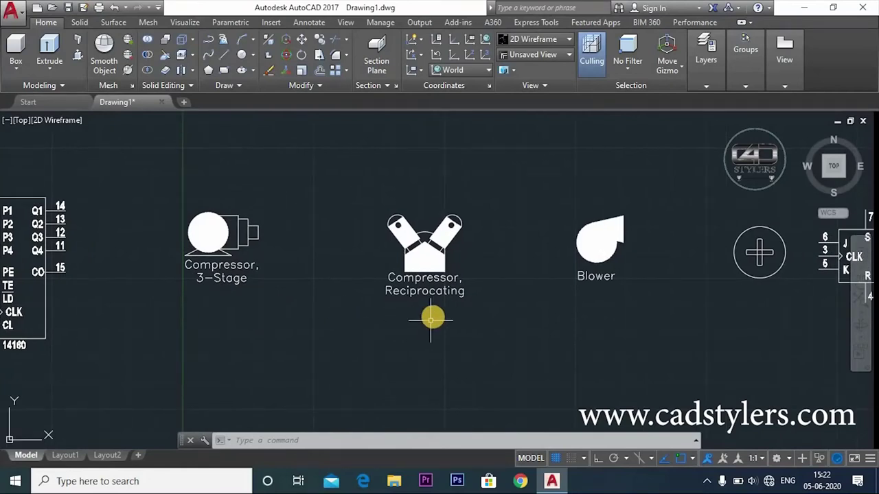
middle_click_drag(433, 314, 379, 316)
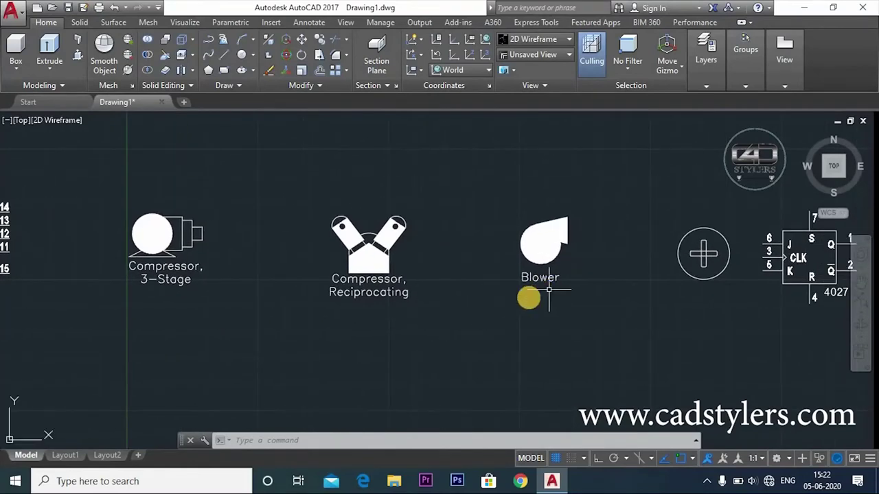
middle_click_drag(535, 292, 459, 314)
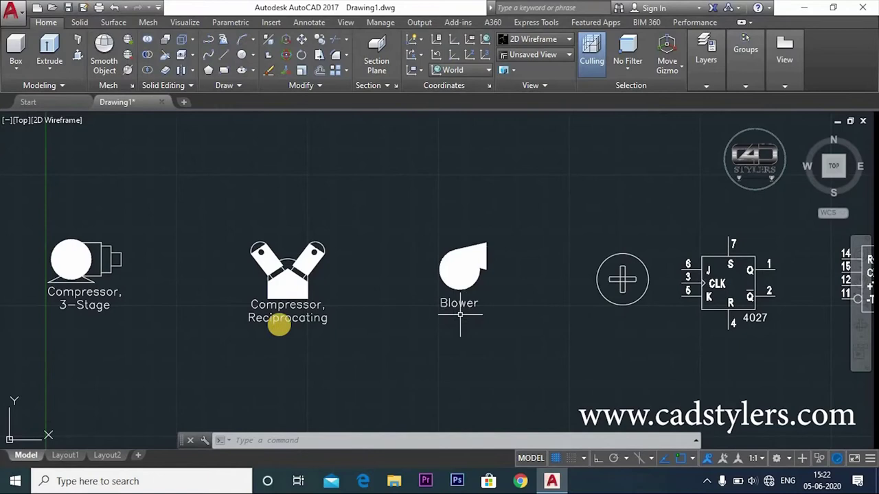
middle_click_drag(239, 321, 274, 320)
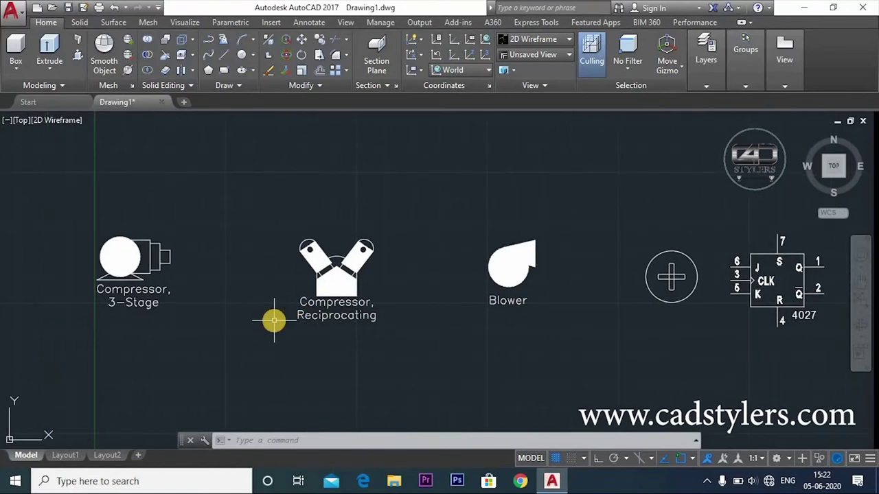
Window-select the reciprocating compressor block, then deselect it.
left_click(414, 205)
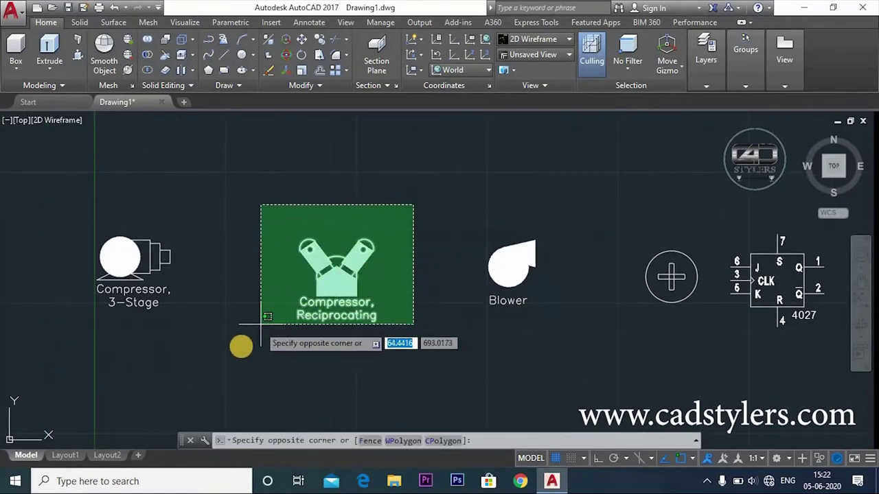
key("Escape")
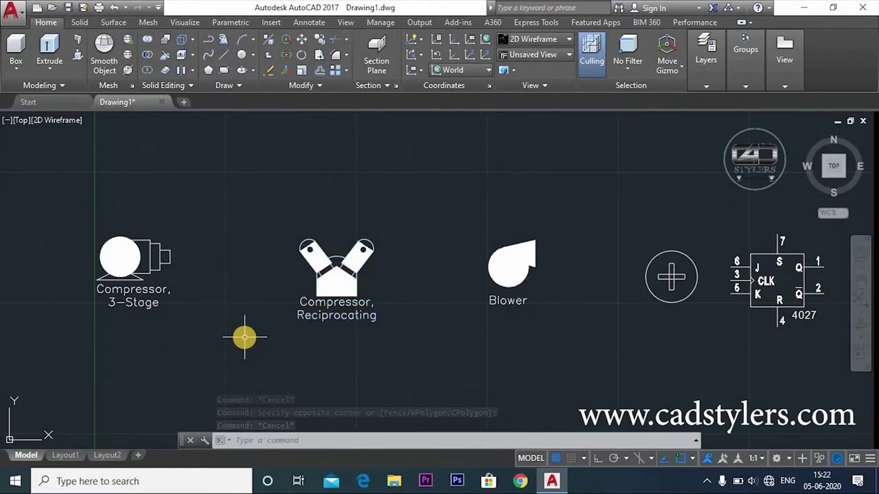
key("Escape")
left_click(432, 203)
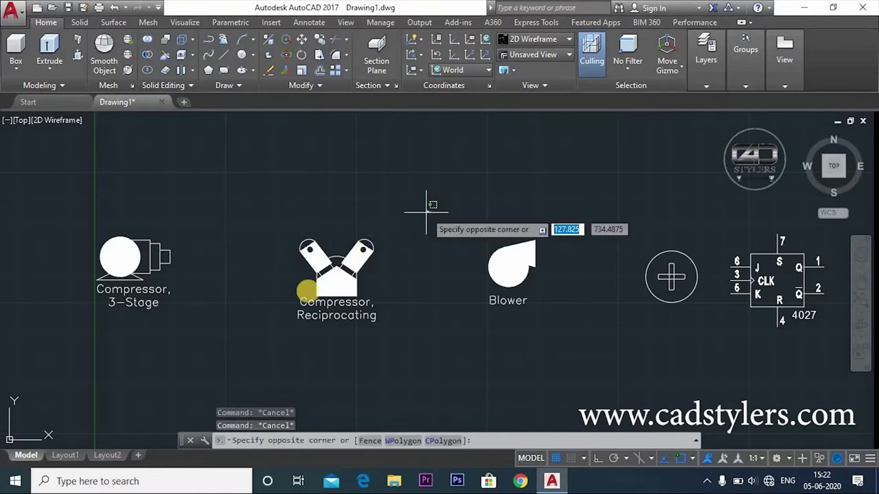
left_click(248, 346)
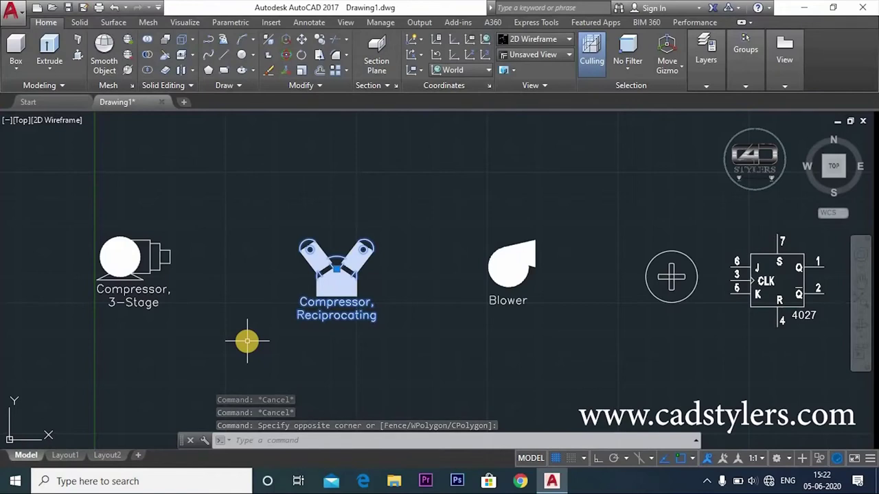
key("Escape")
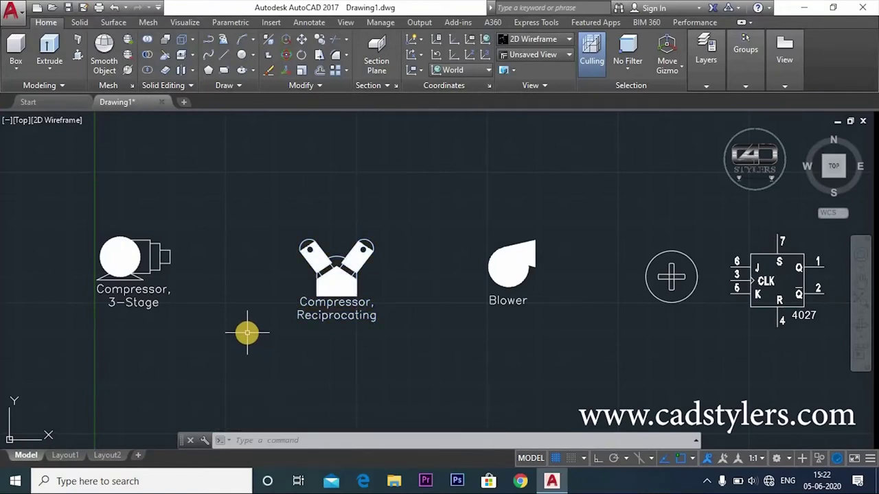
scroll(247, 333, "up", 2)
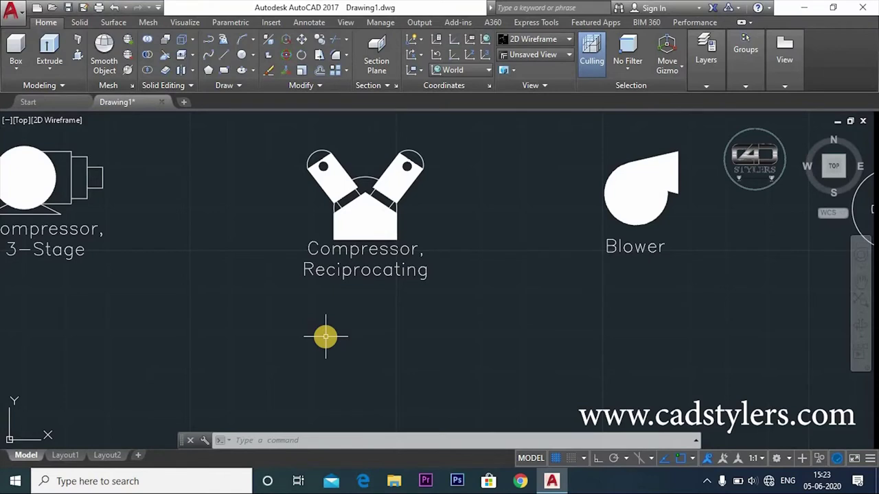
scroll(325, 336, "down", 2)
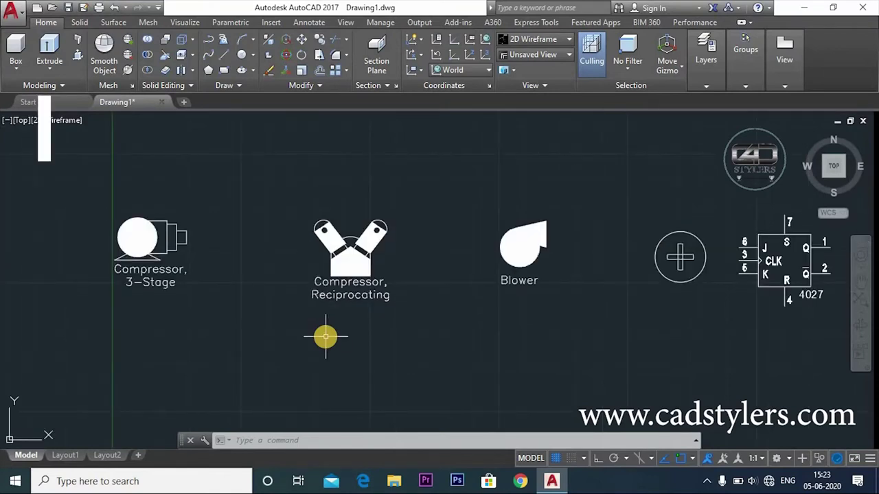
key("Escape")
key("Escape")
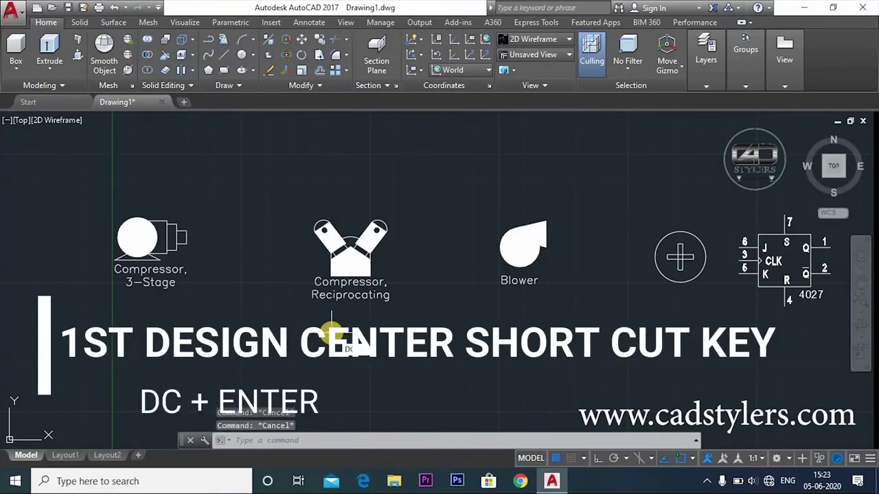
Open DesignCenter with the DC command, then close it.
type("DC")
key("Return")
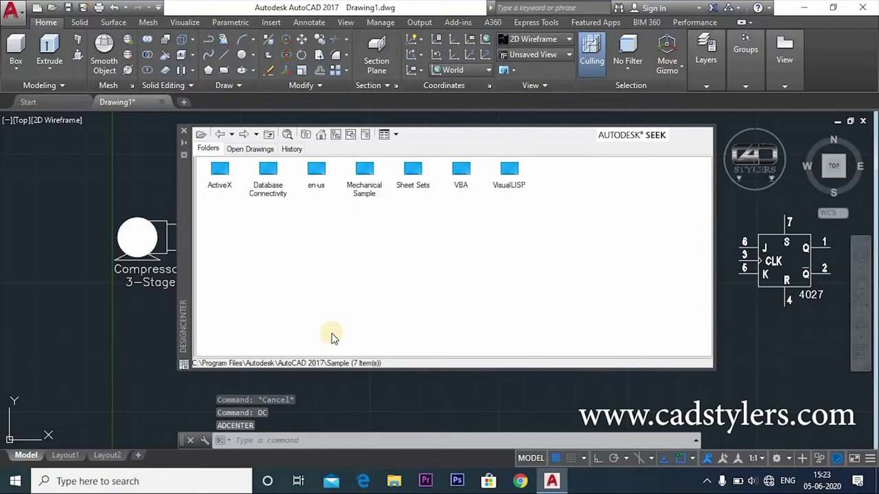
key("Escape")
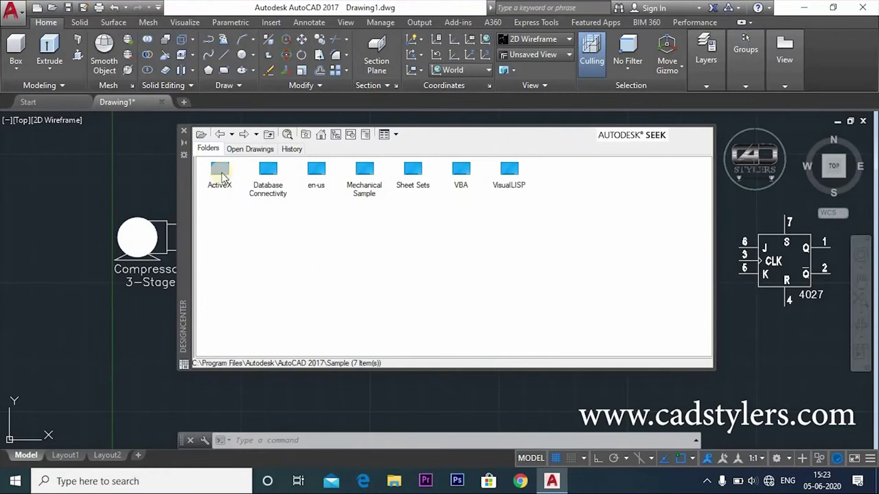
left_click(184, 131)
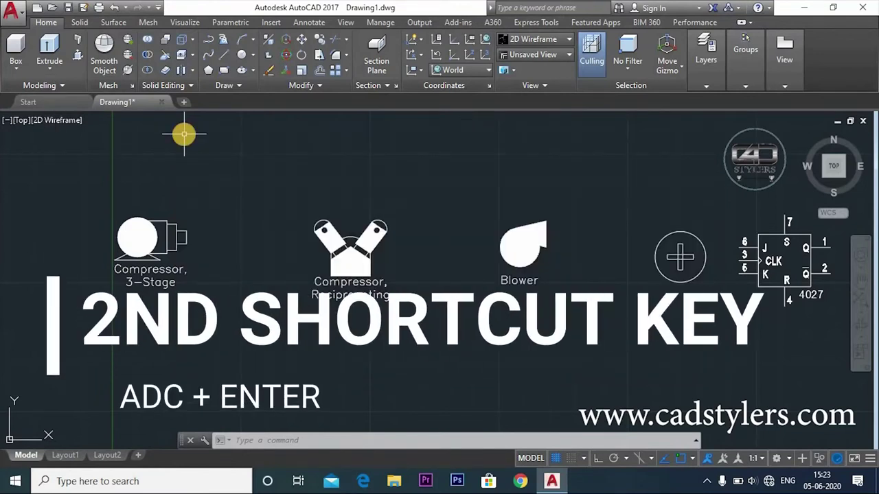
Reopen DesignCenter with ADC, then toggle it closed and open with Ctrl+2, ending closed.
type("ADC")
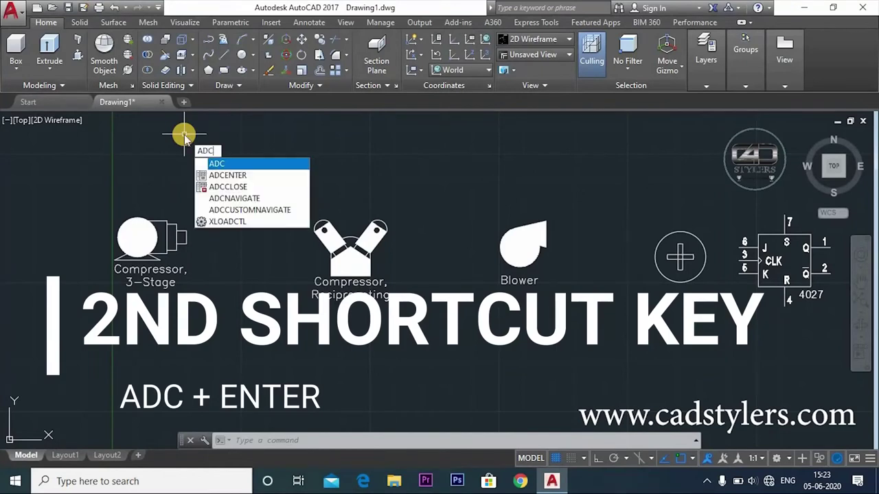
key("Return")
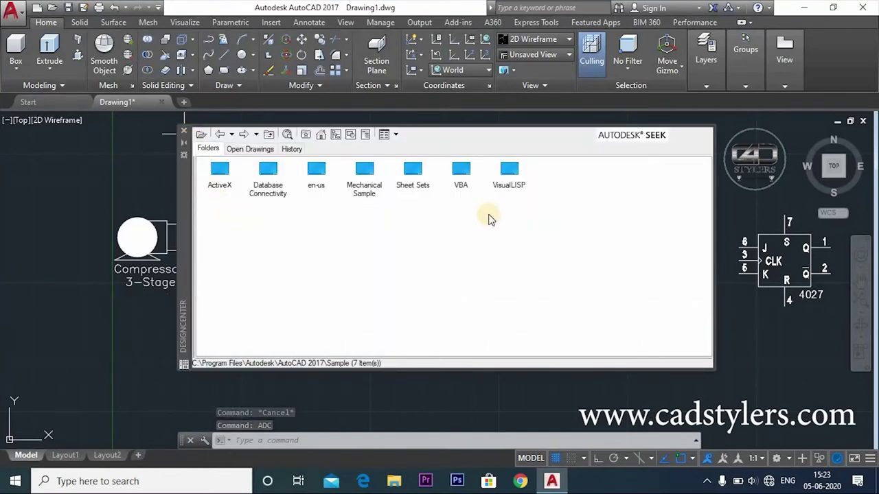
key("ctrl+2")
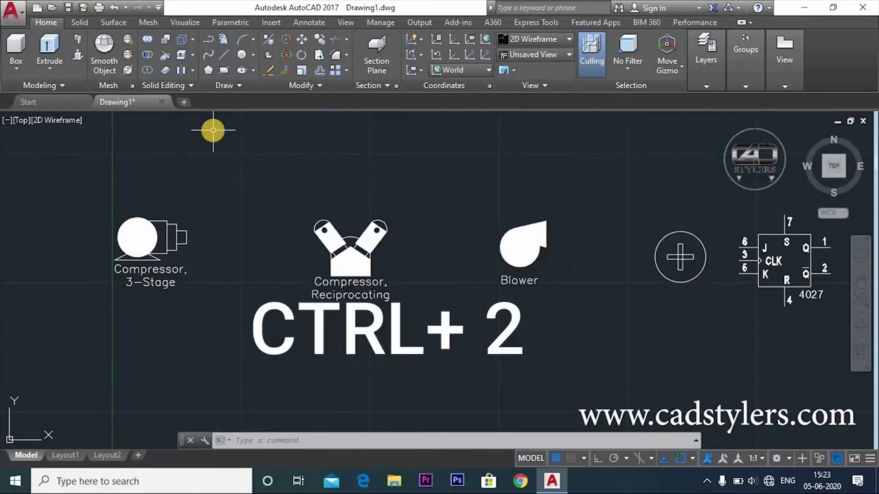
key("ctrl+2")
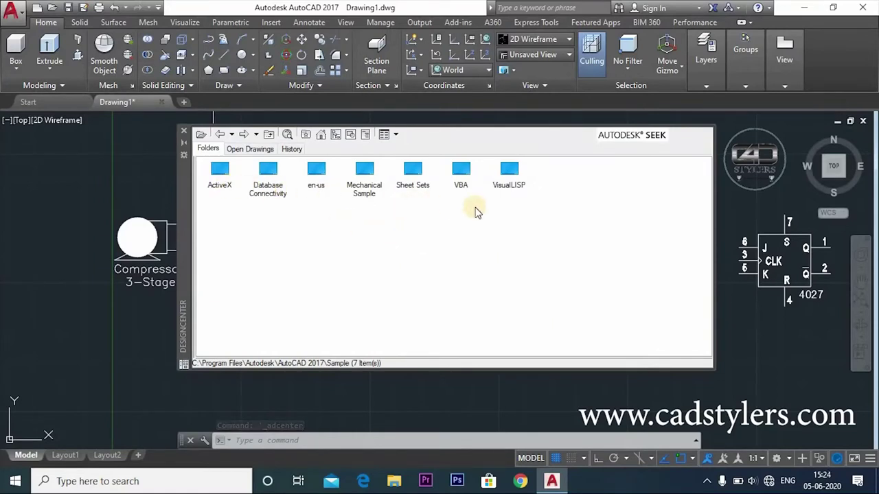
key("ctrl+2")
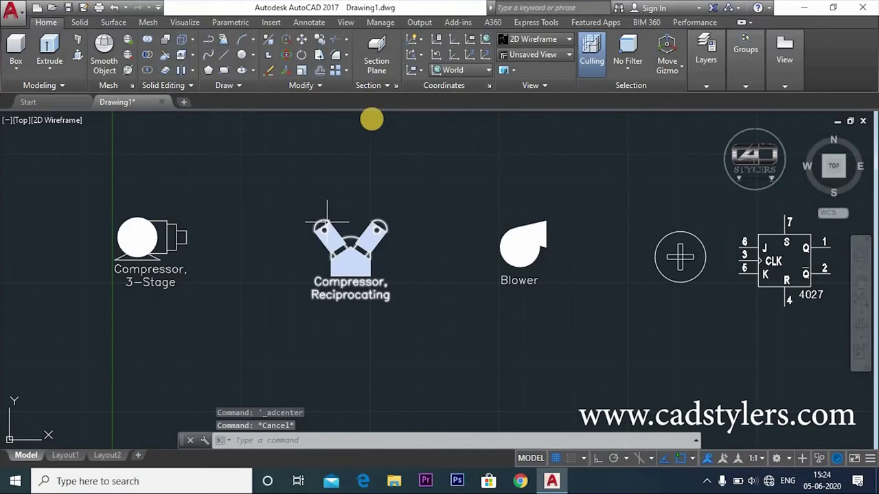
Open DesignCenter from the View tab's Palettes panel, then close it again.
left_click(346, 23)
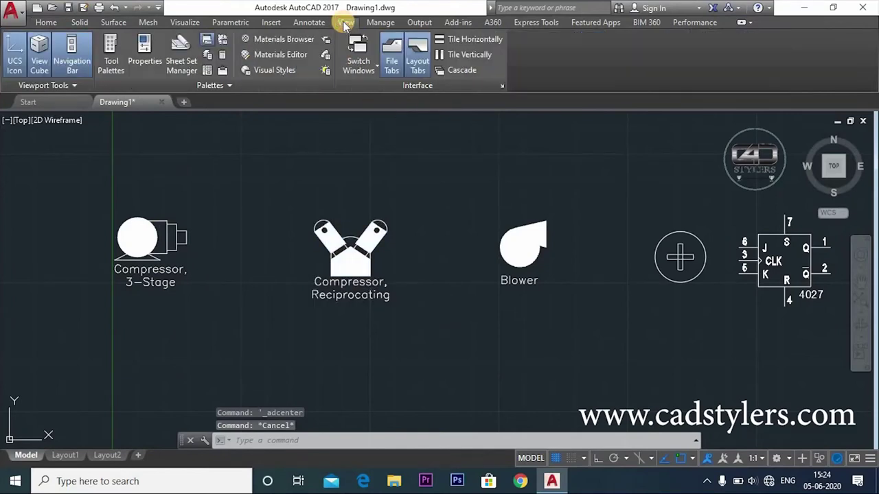
left_click(208, 72)
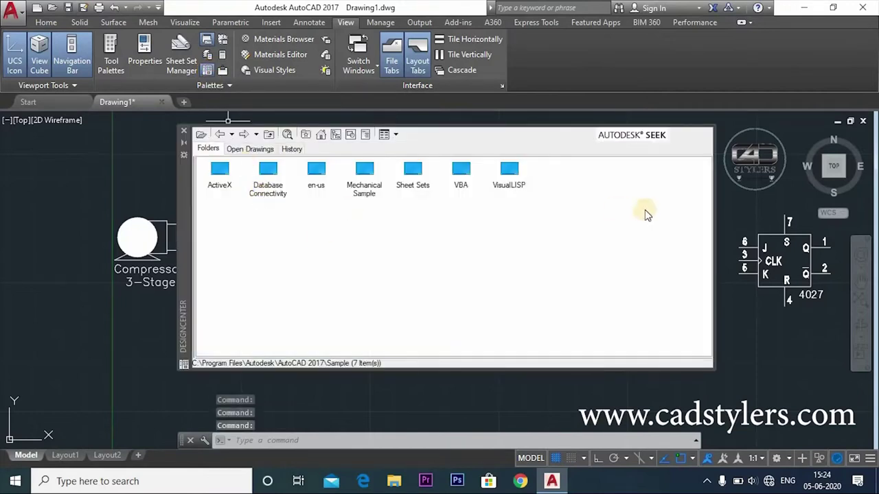
left_click(183, 130)
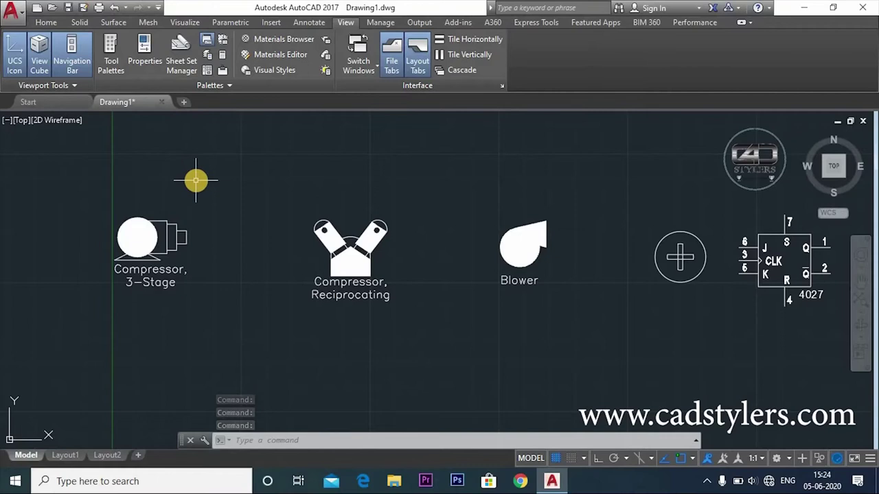
key("Escape")
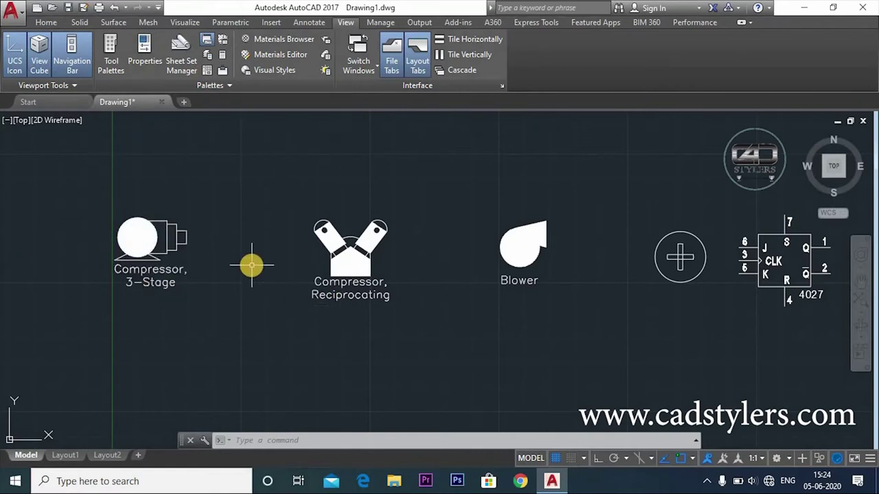
left_click(13, 9)
mouse_move(37, 108)
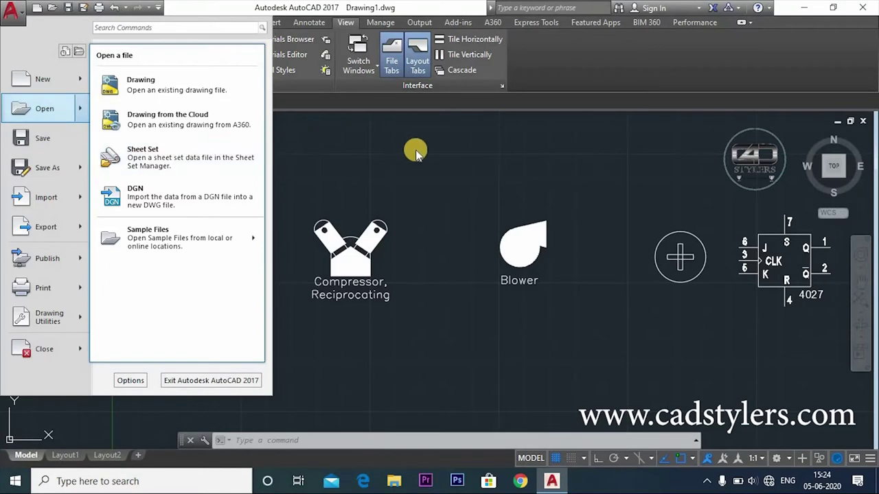
left_click(374, 167)
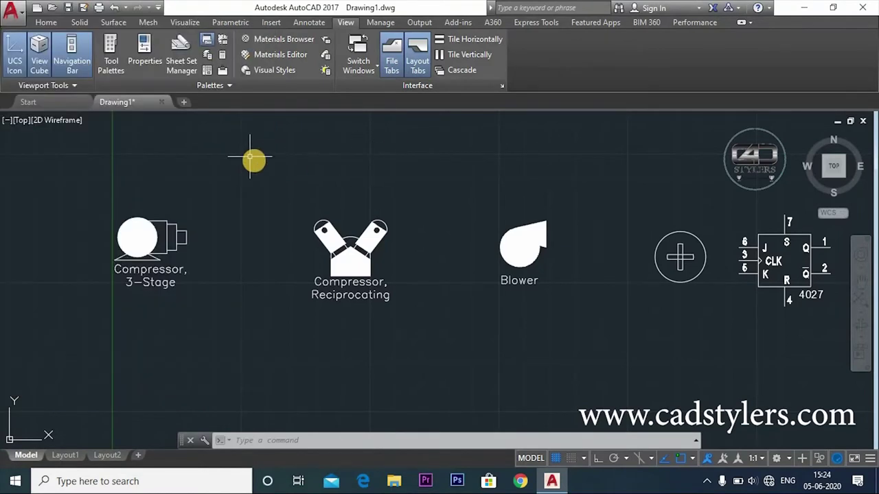
Open DesignCenter with DC and browse into the en-us and DesignCenter sample folders.
type("DC")
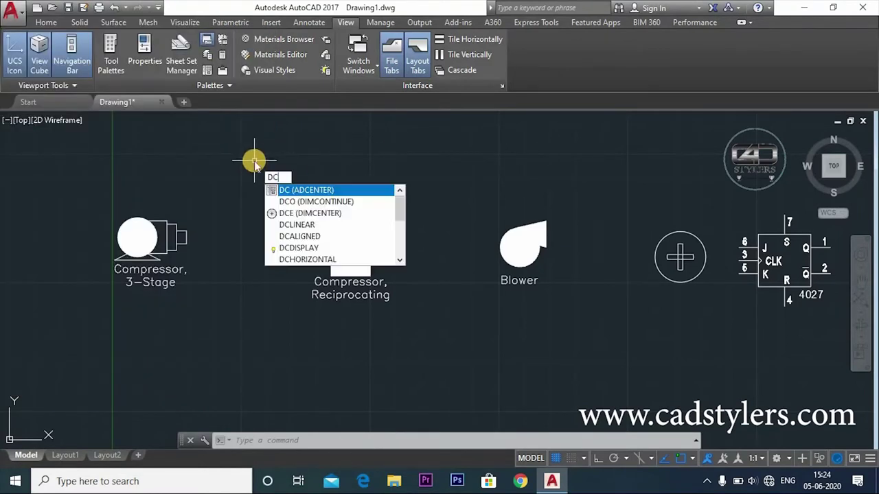
key("Return")
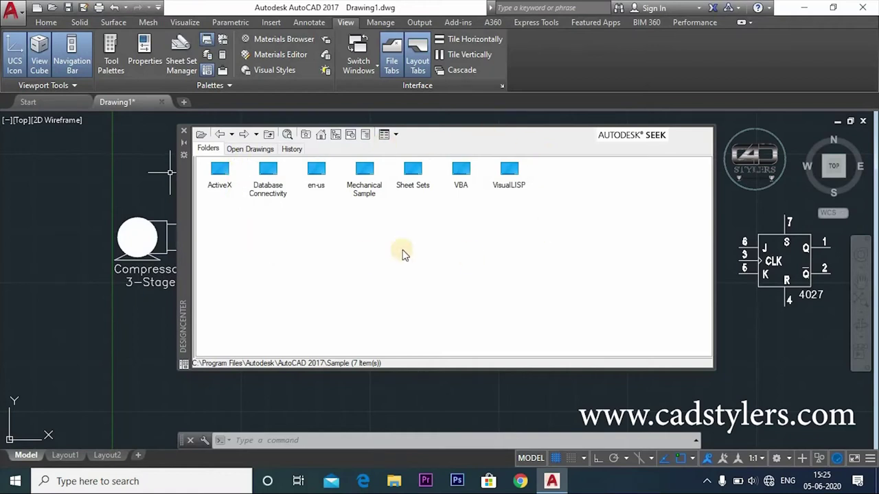
left_click(317, 173)
double_click(318, 173)
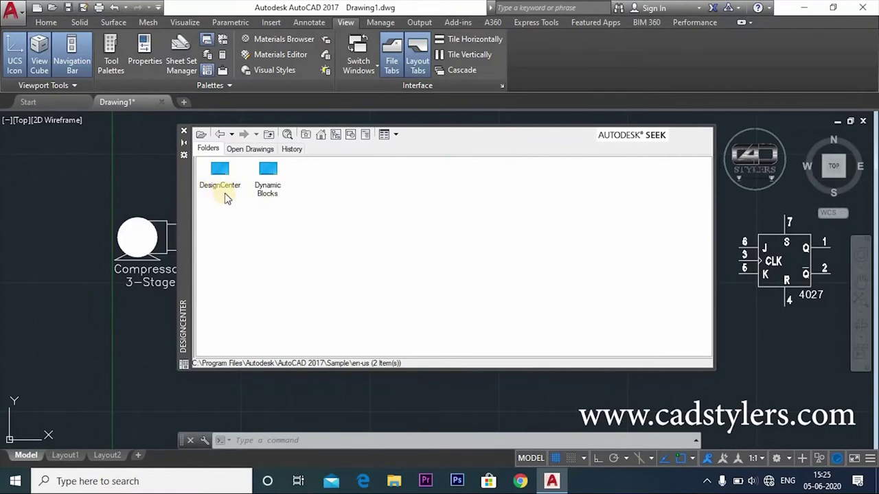
left_click(218, 176)
double_click(218, 177)
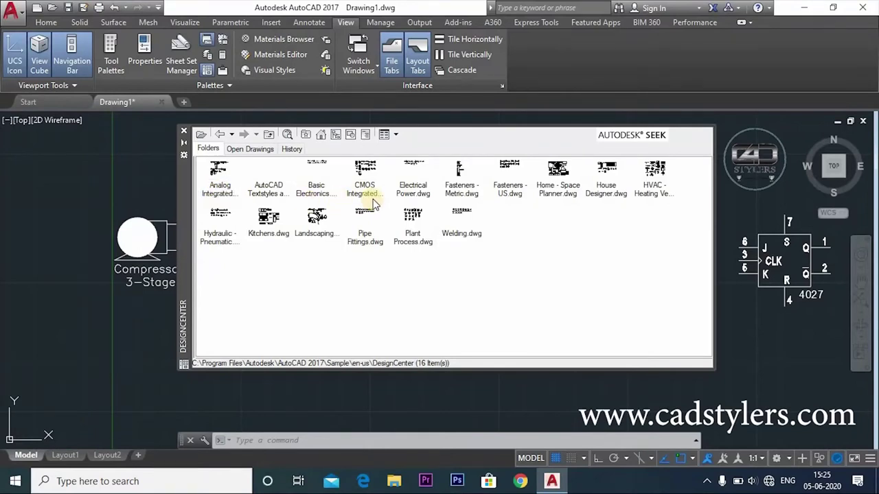
Open the Fasteners - Metric drawing's Blocks to look through them.
double_click(455, 190)
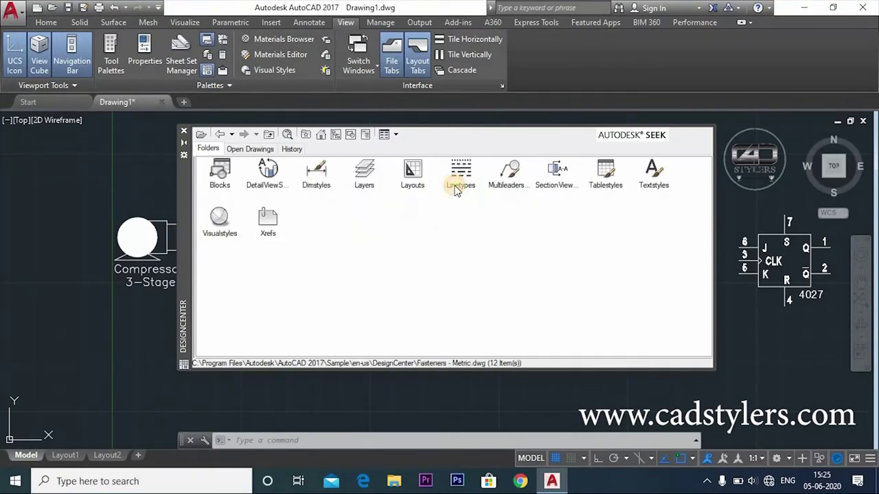
left_click(220, 171)
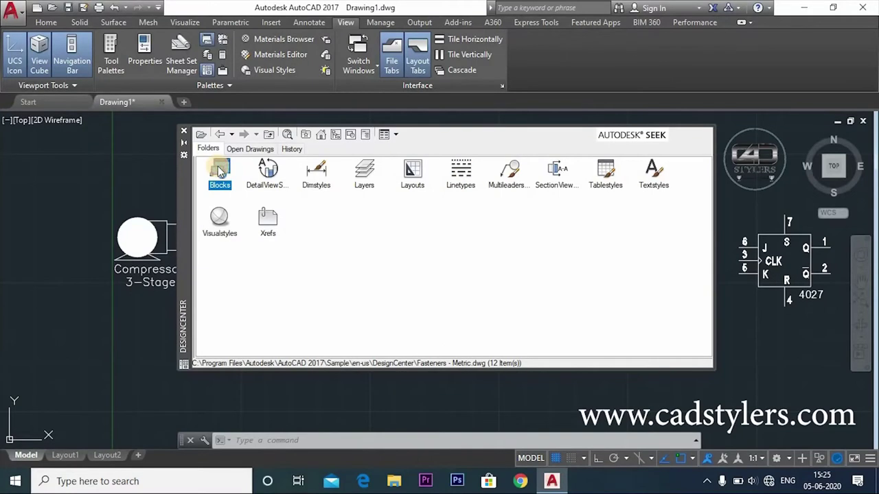
left_click(219, 134)
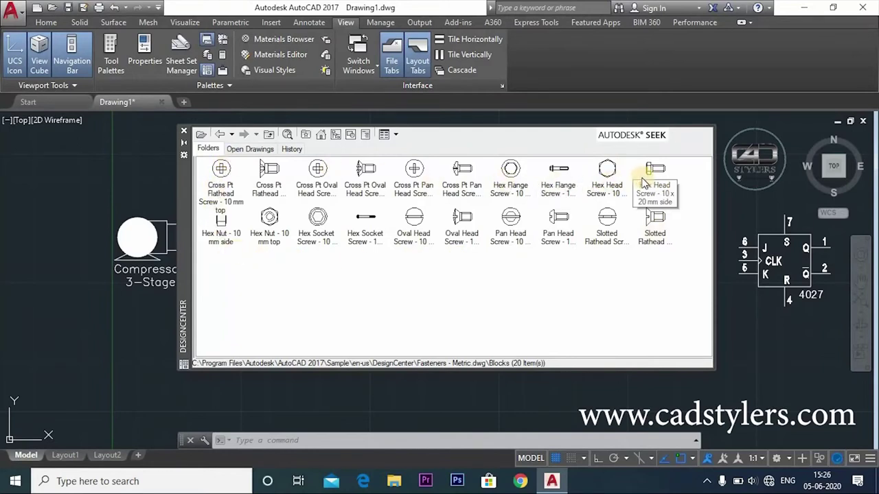
key("Escape")
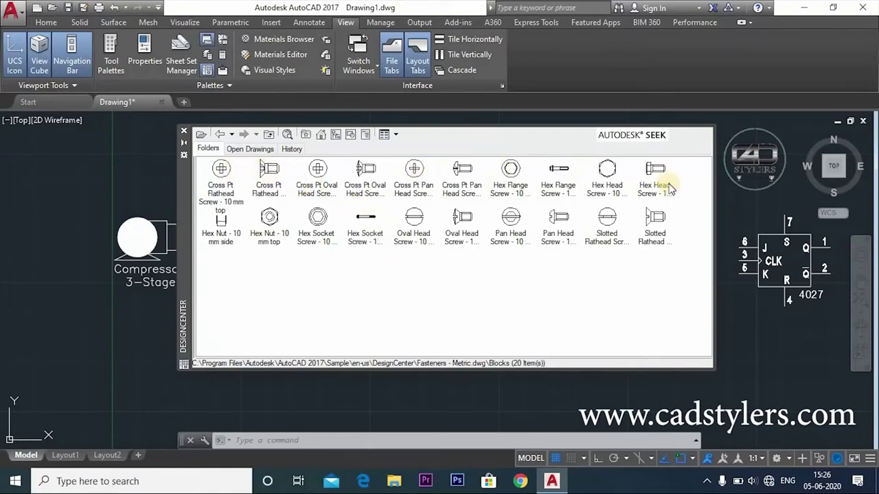
Go back to the sample drawings list and open Home - Space Planner.dwg's contents.
left_click(221, 137)
left_click(220, 135)
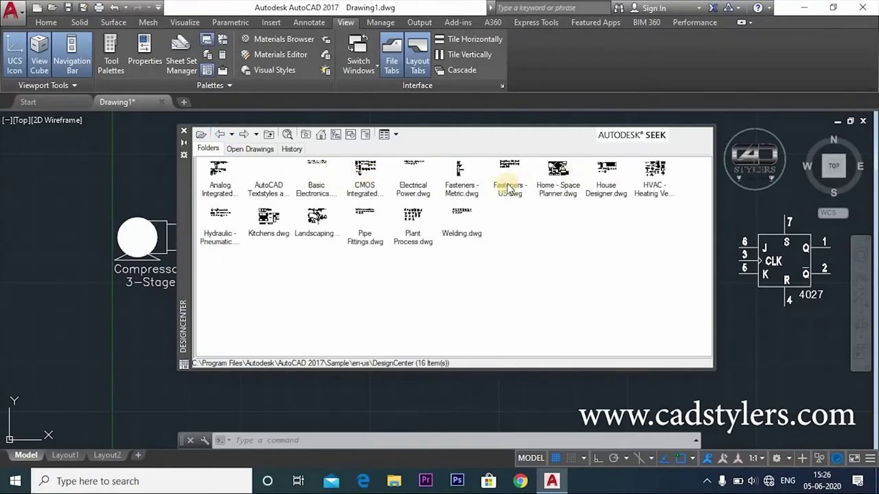
double_click(549, 173)
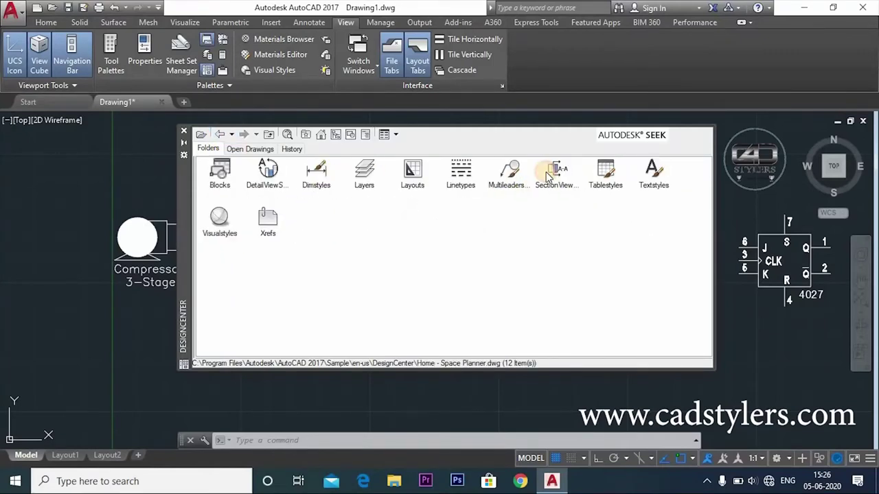
Preview the Home - Space Planner furniture blocks, then go back to the sample drawings list.
double_click(219, 173)
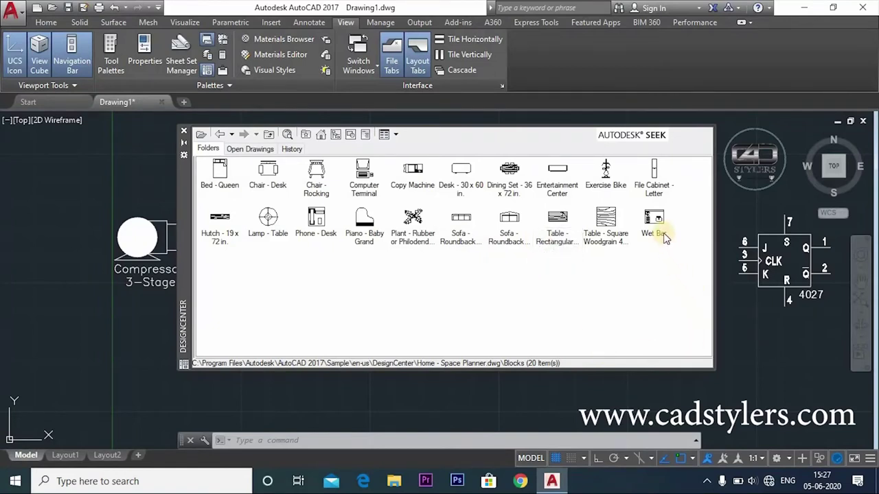
left_click(220, 135)
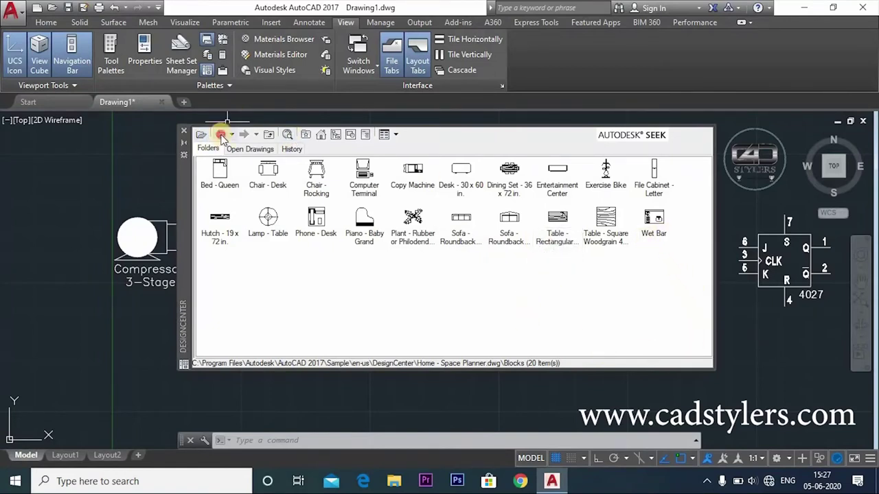
left_click(220, 134)
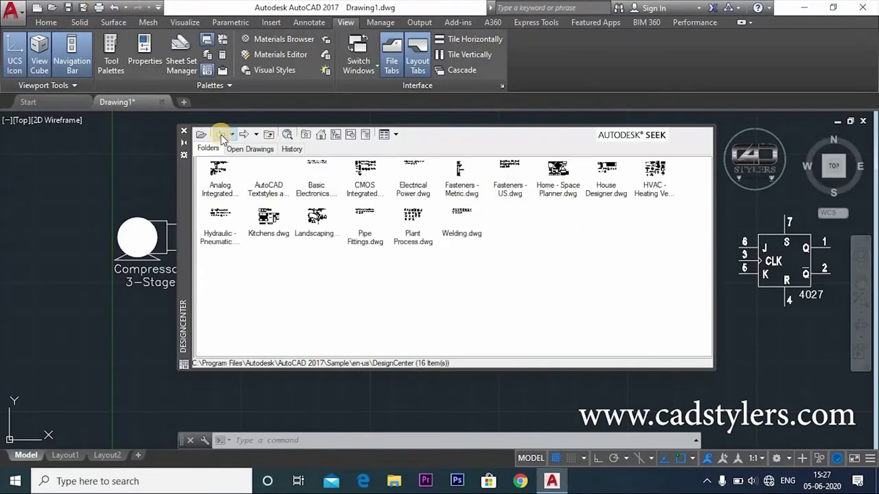
Preview the House Designer blocks, then open the HVAC sample drawing's blocks.
double_click(608, 180)
double_click(220, 175)
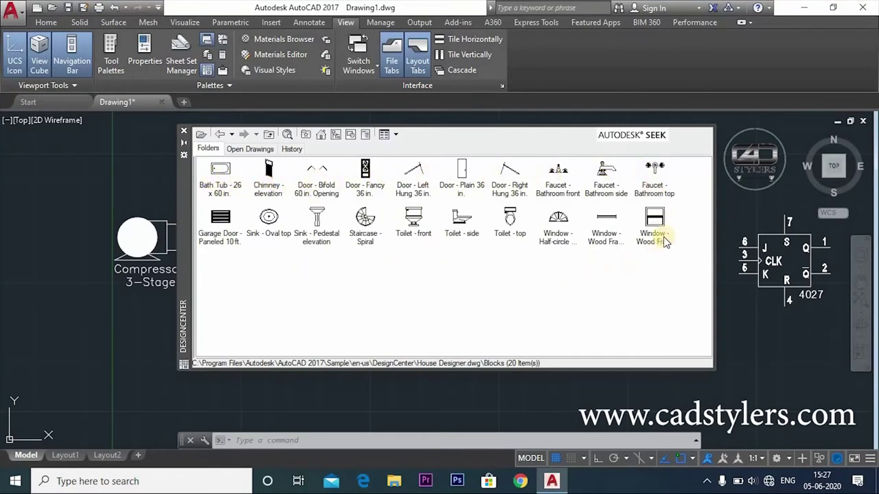
left_click(219, 134)
left_click(219, 135)
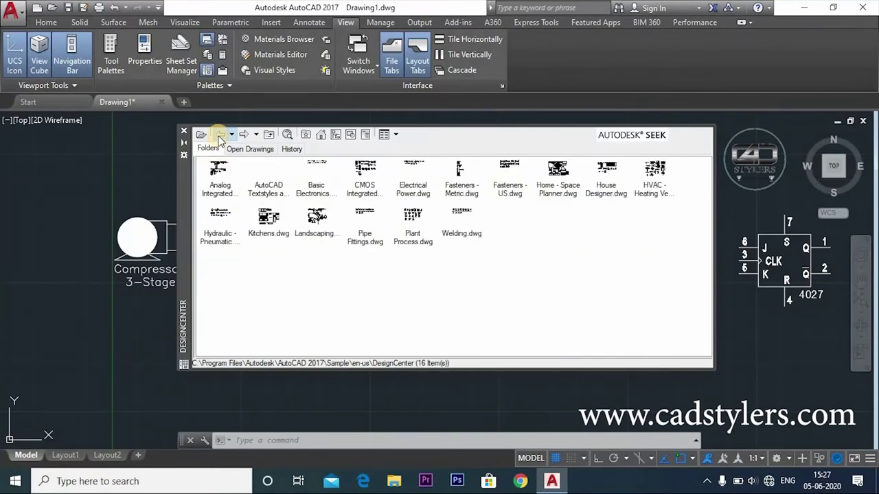
double_click(655, 171)
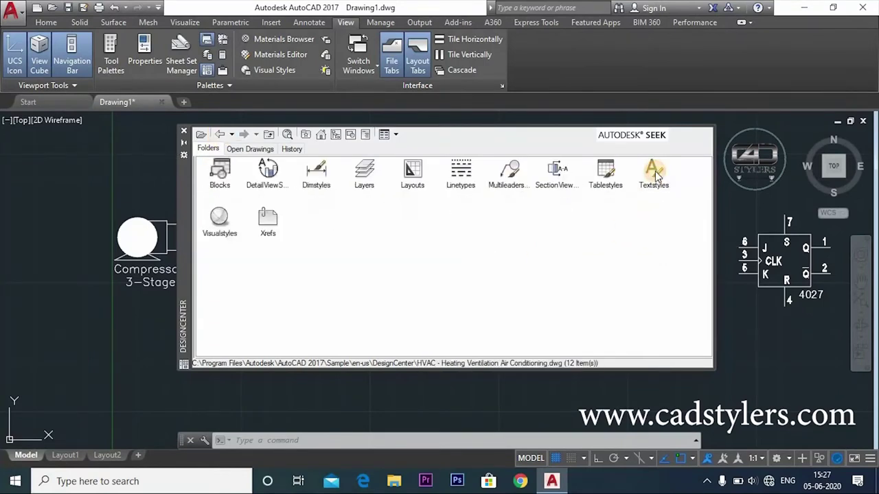
double_click(221, 172)
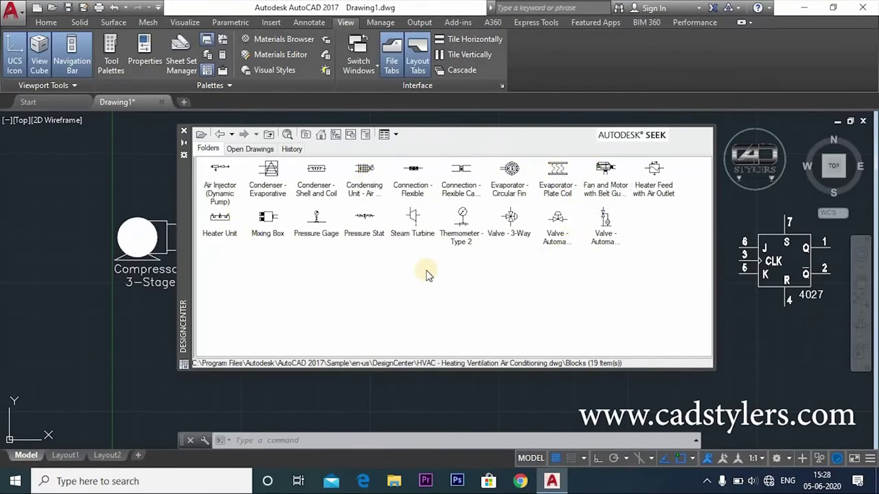
Back out from HVAC to the en-us folder and reopen the DesignCenter sample folder.
left_click(219, 135)
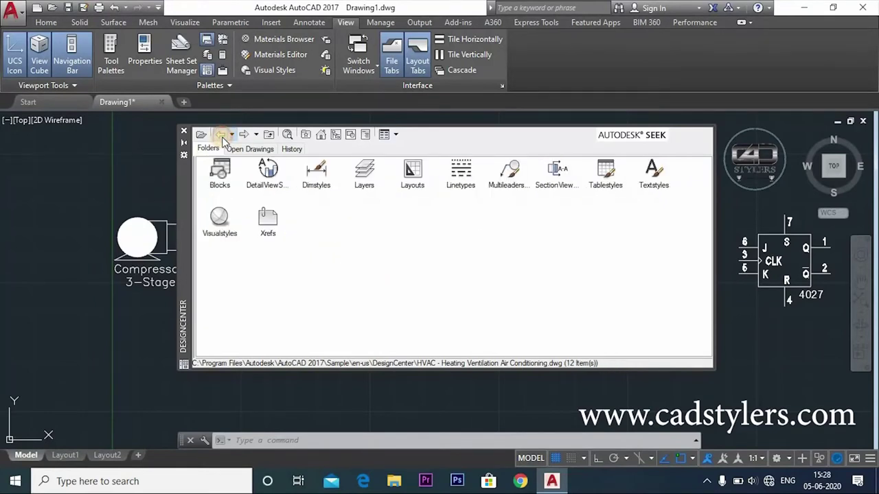
left_click(220, 134)
left_click(219, 134)
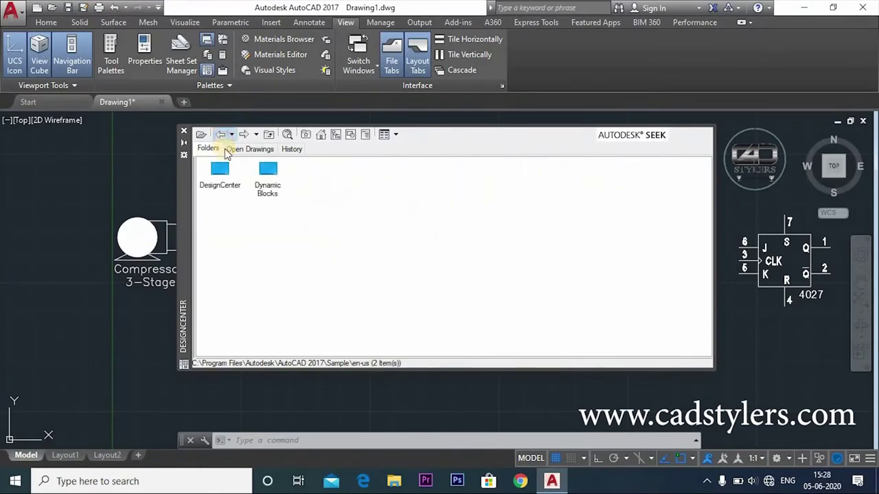
double_click(221, 177)
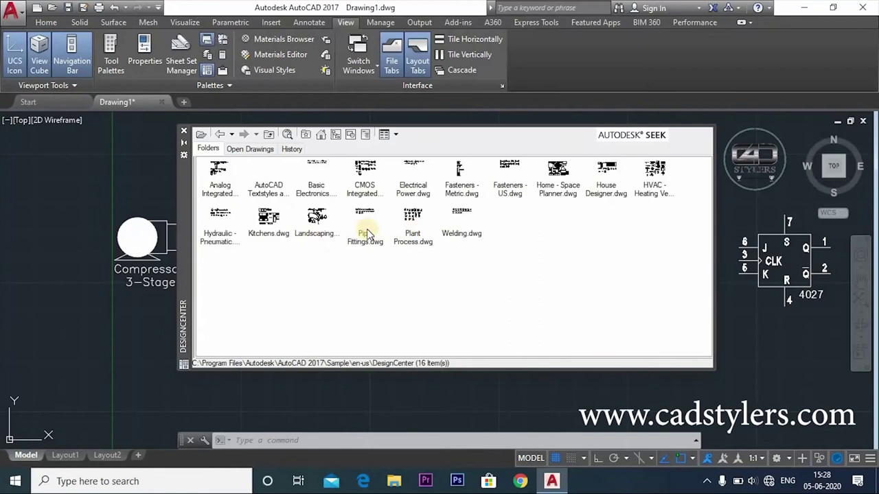
Preview the Hydraulic - Pneumatic blocks and return to the sample drawings list.
double_click(217, 218)
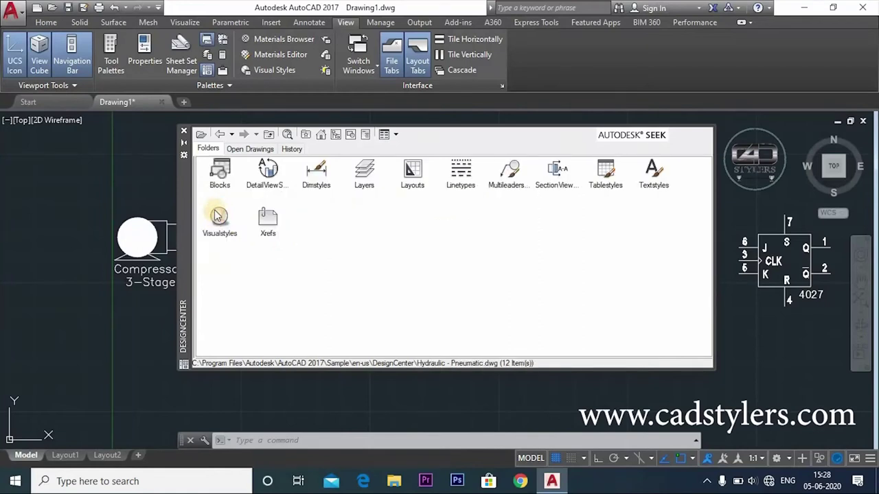
double_click(218, 173)
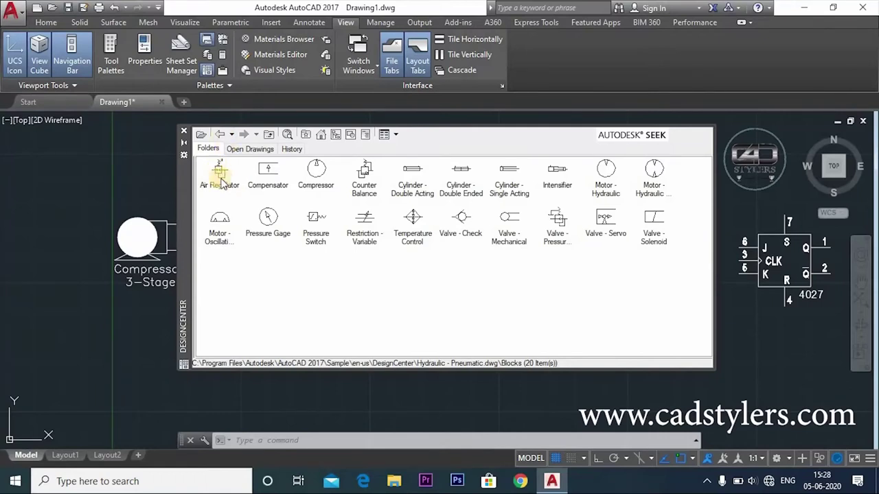
left_click(220, 135)
left_click(219, 134)
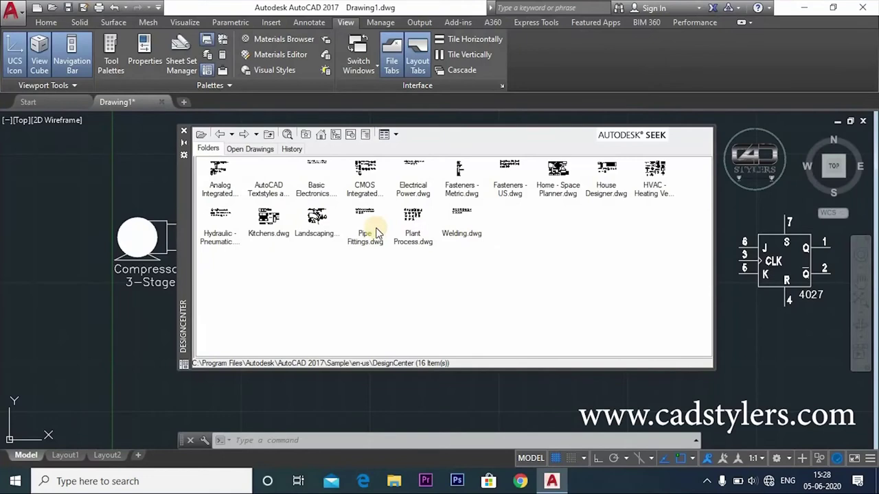
Preview the Kitchens drawing's blocks and return to the sample drawings folder.
double_click(265, 219)
double_click(219, 177)
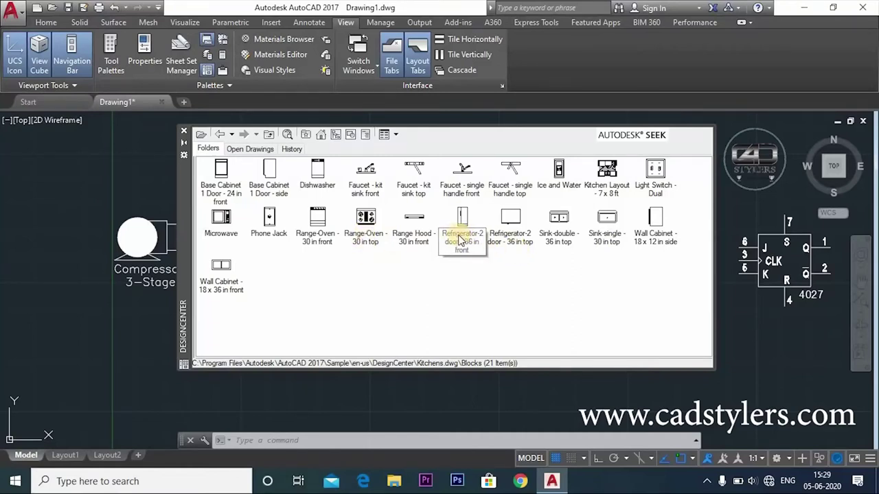
left_click(217, 134)
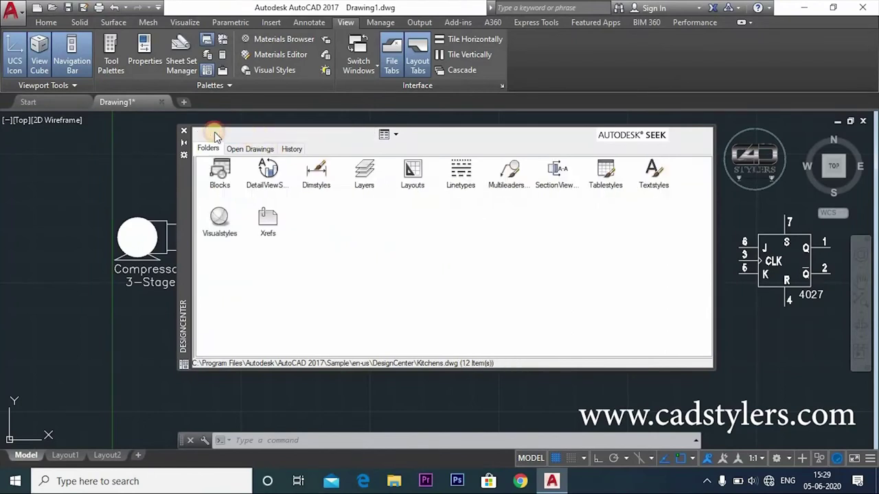
left_click(216, 134)
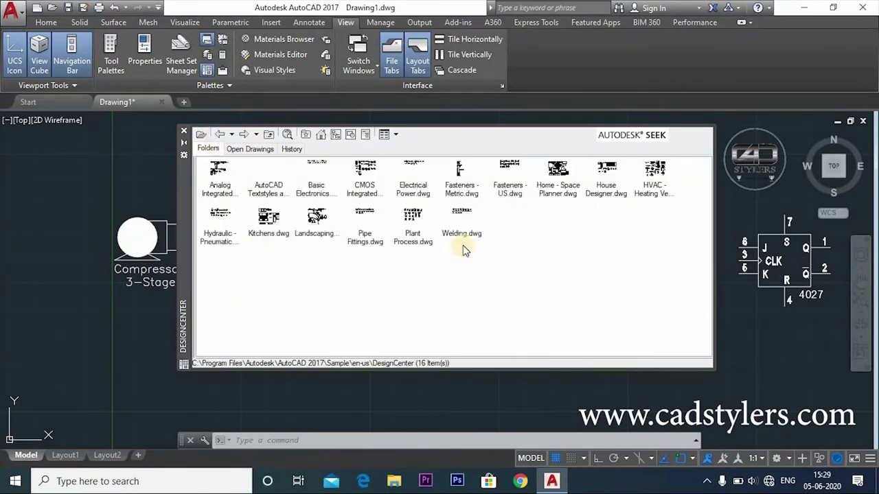
Preview the Plant Process blocks, Autoclave to Tank - Flash, and return to the drawings list.
double_click(411, 223)
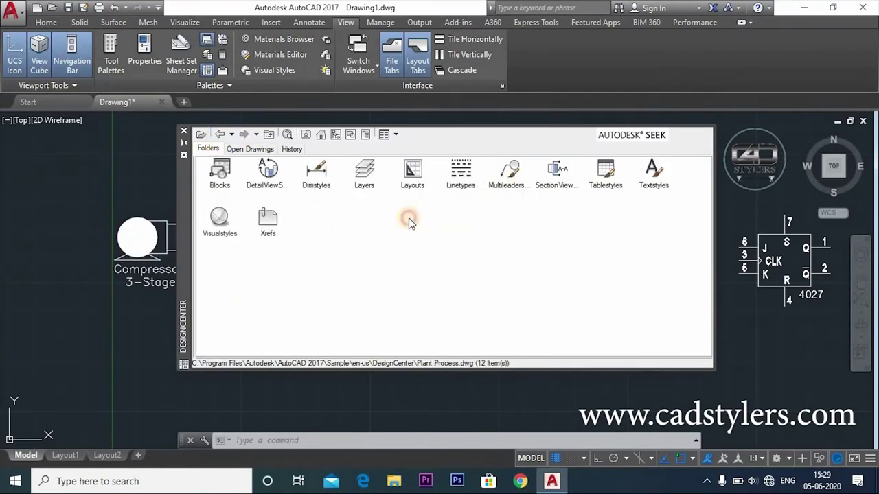
double_click(219, 172)
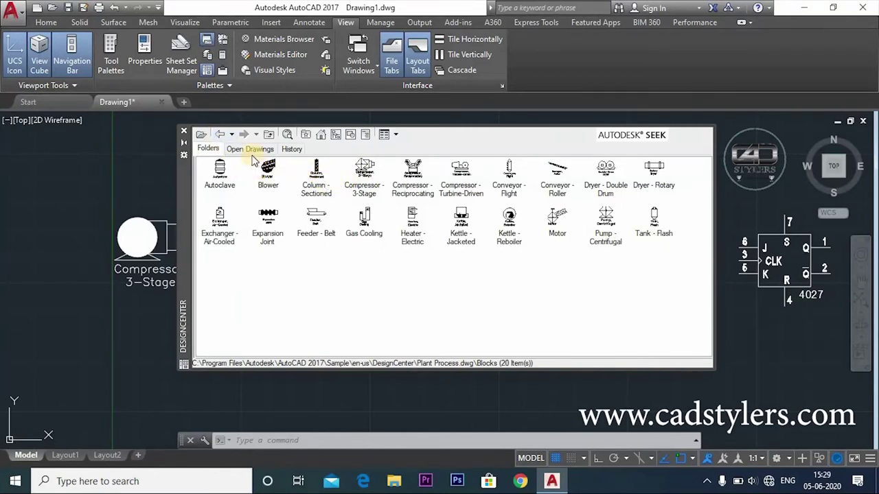
left_click(221, 134)
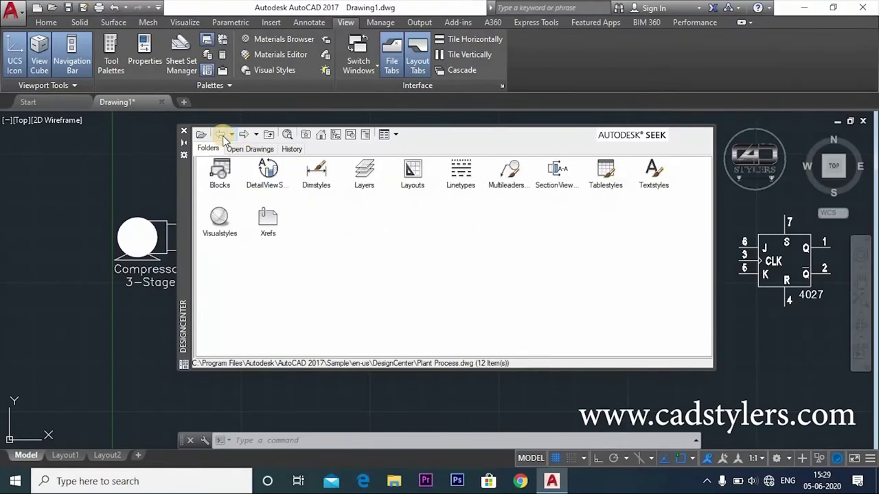
left_click(221, 135)
double_click(453, 226)
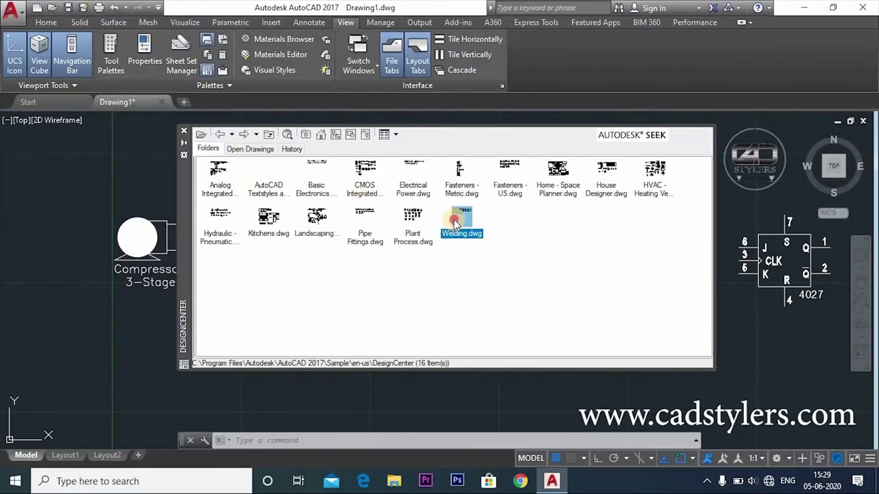
double_click(220, 171)
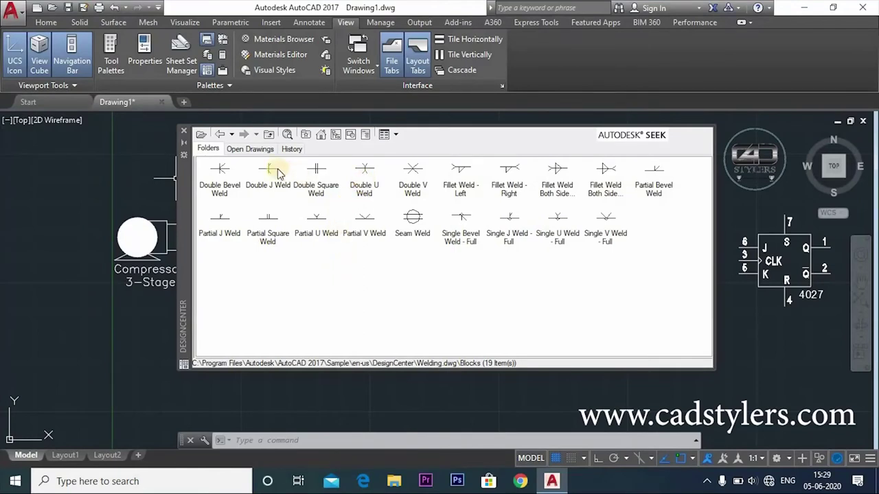
left_click(220, 134)
left_click(220, 134)
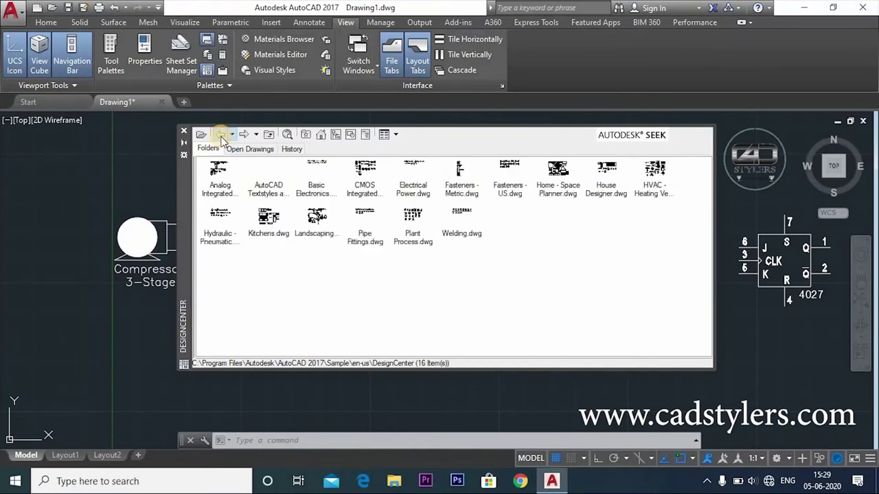
Go up to en-us, open Dynamic Blocks > Annotation - Metric.dwg > Blocks, and select _NA-Geometrical.
left_click(220, 135)
double_click(269, 175)
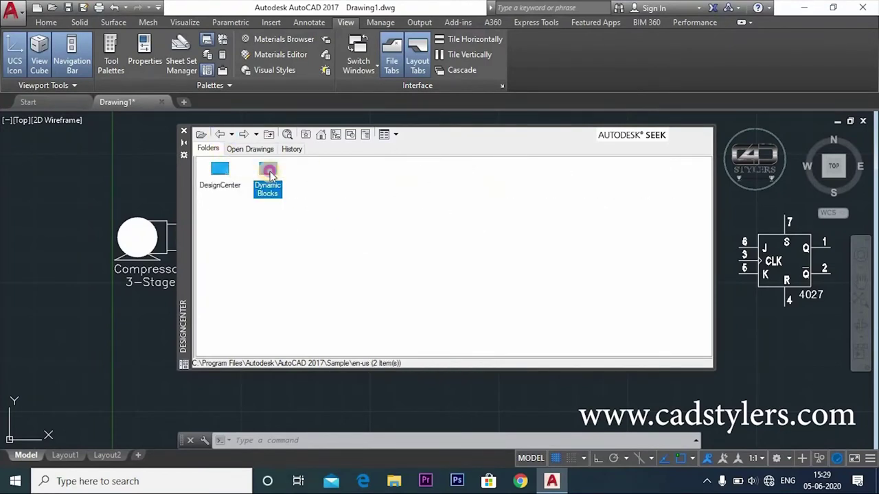
key("BackSpace")
double_click(268, 177)
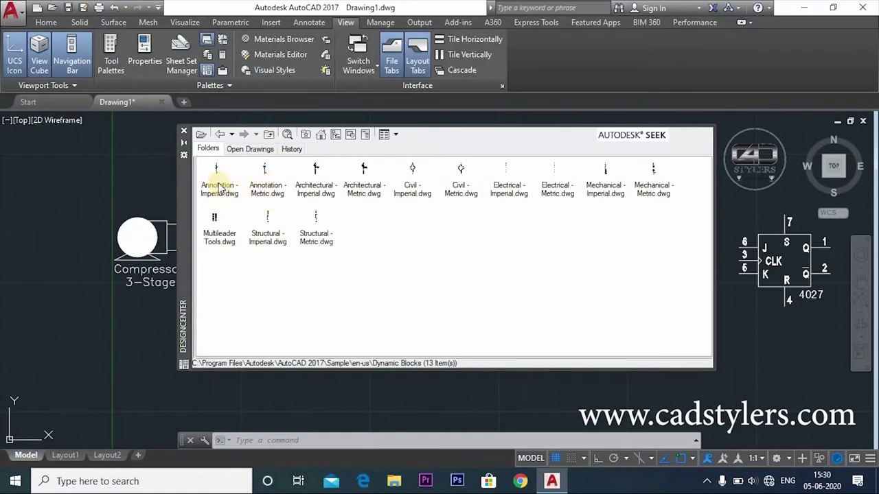
double_click(264, 184)
double_click(219, 173)
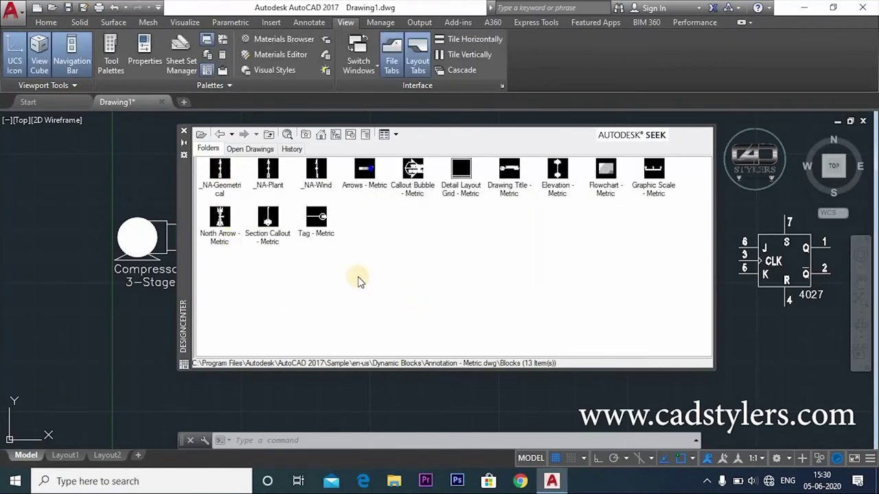
left_click(227, 175)
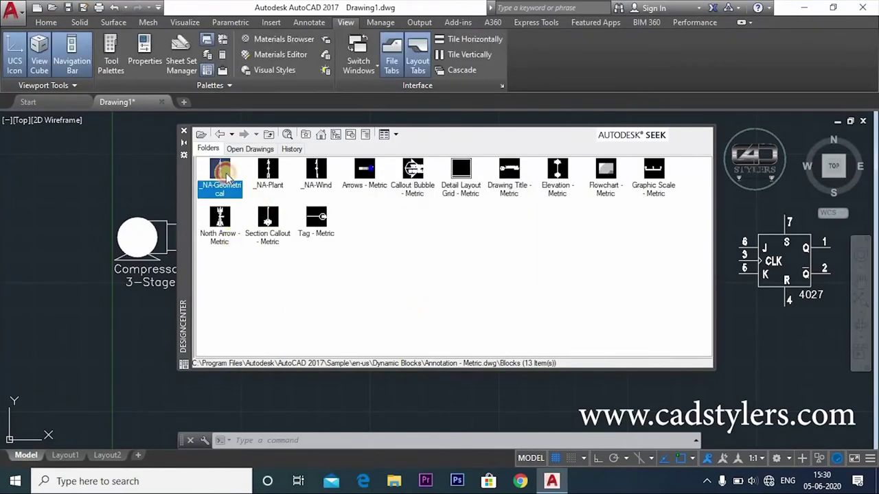
Insert the _NA-Geometrical north arrow exploded at scale 1, then open Architectural - Metric.dwg's blocks.
double_click(220, 172)
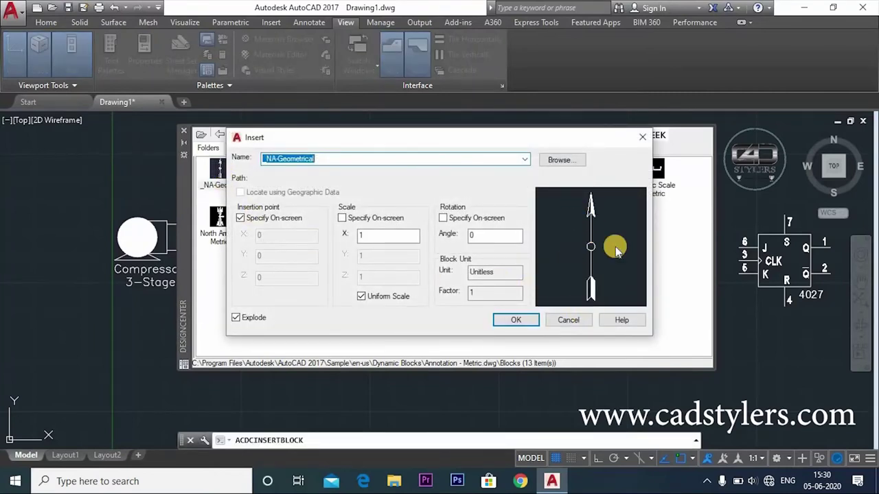
left_click(518, 322)
left_click(220, 134)
left_click(220, 134)
double_click(364, 172)
double_click(220, 171)
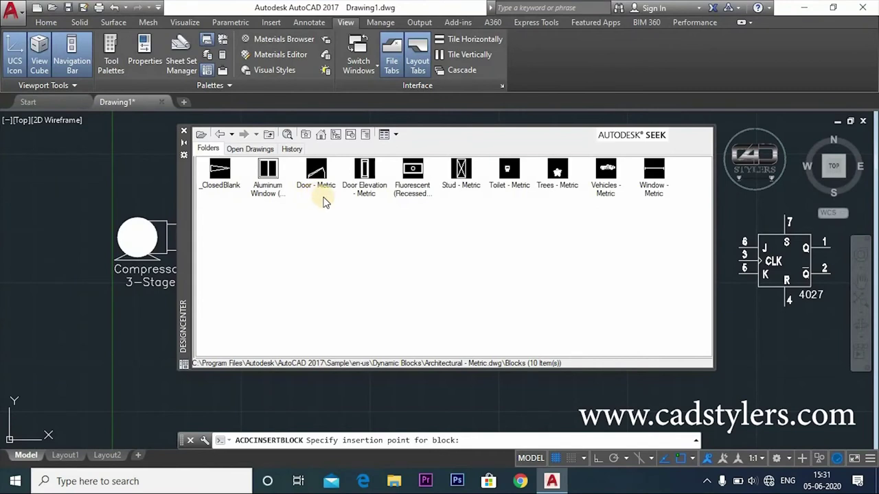
Leave Architectural - Metric and browse Civil - Metric blocks: Road Intersection, Road Section, Station.
double_click(606, 177)
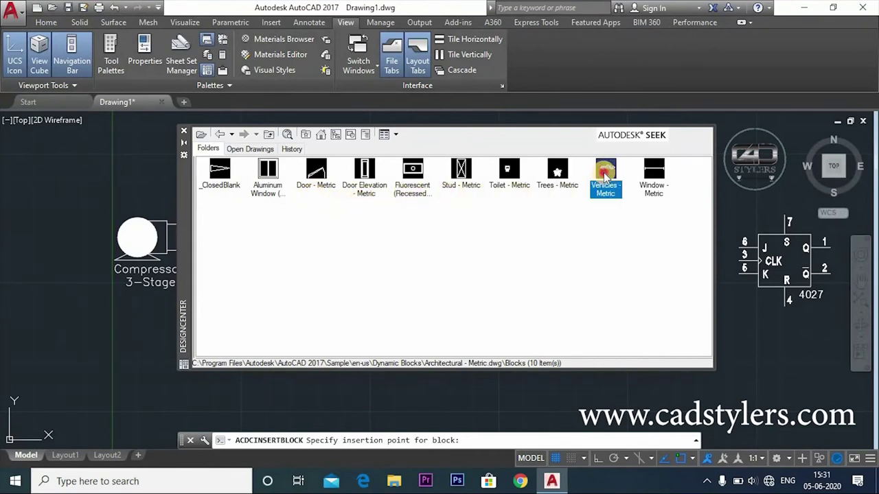
left_click(221, 134)
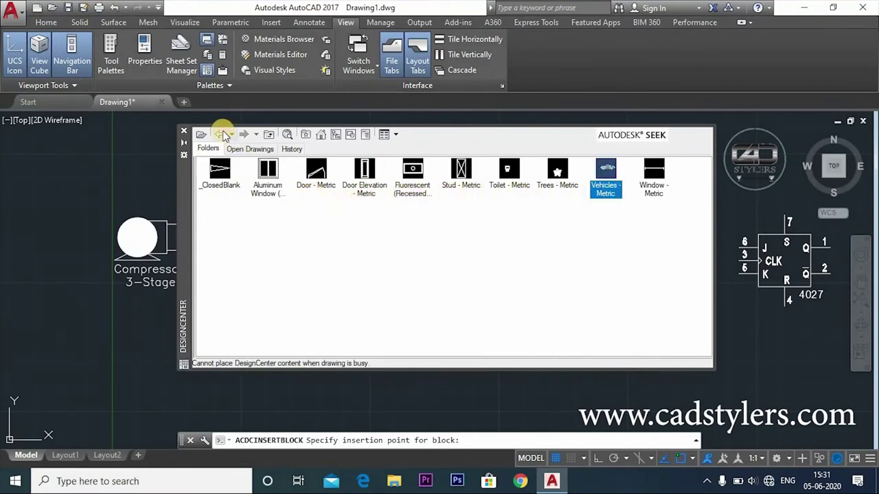
left_click(221, 134)
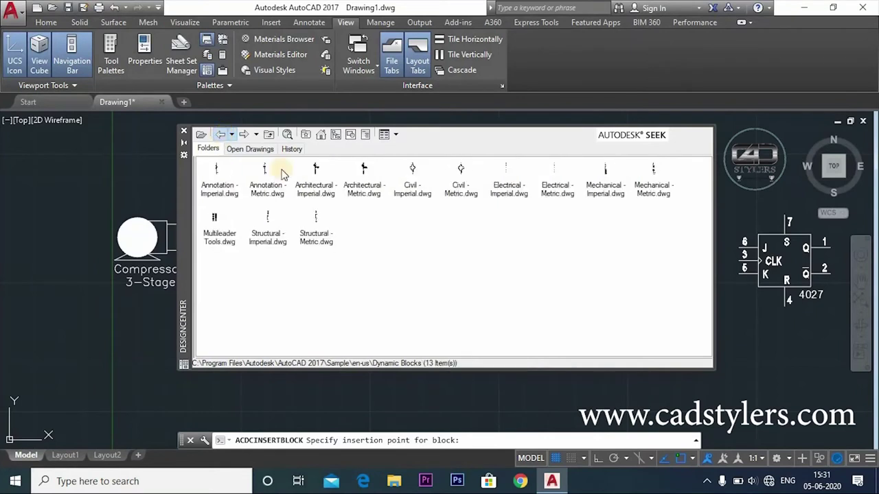
left_click(458, 171)
double_click(459, 171)
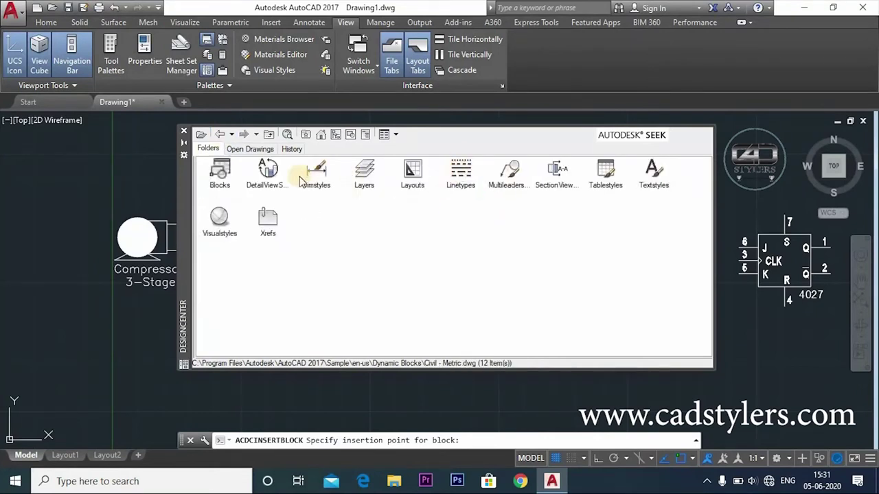
double_click(218, 170)
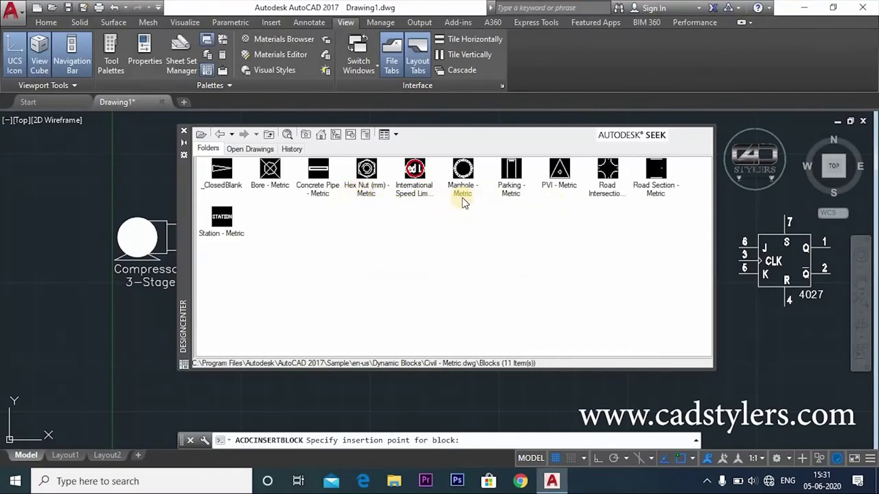
left_click(595, 206)
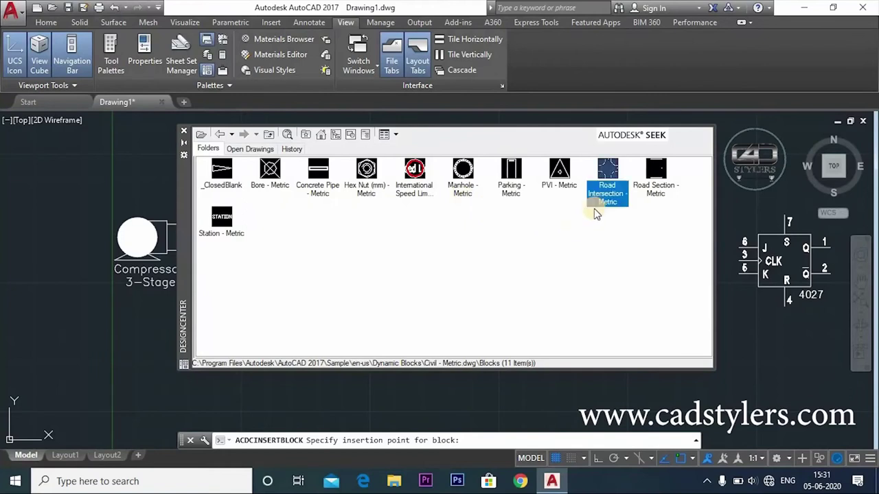
left_click(652, 176)
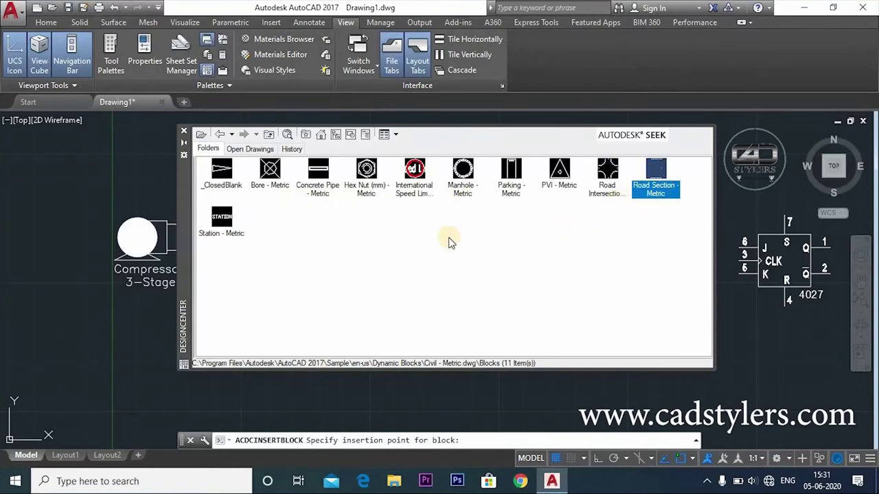
left_click(226, 220)
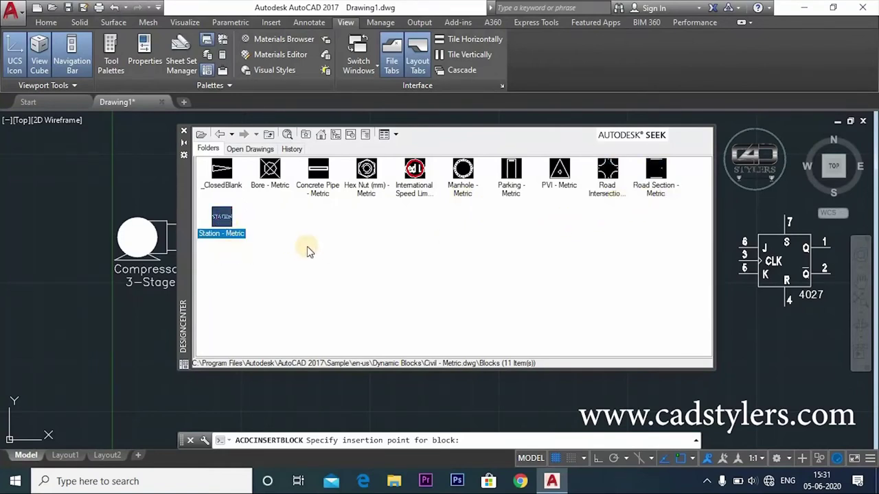
left_click(219, 134)
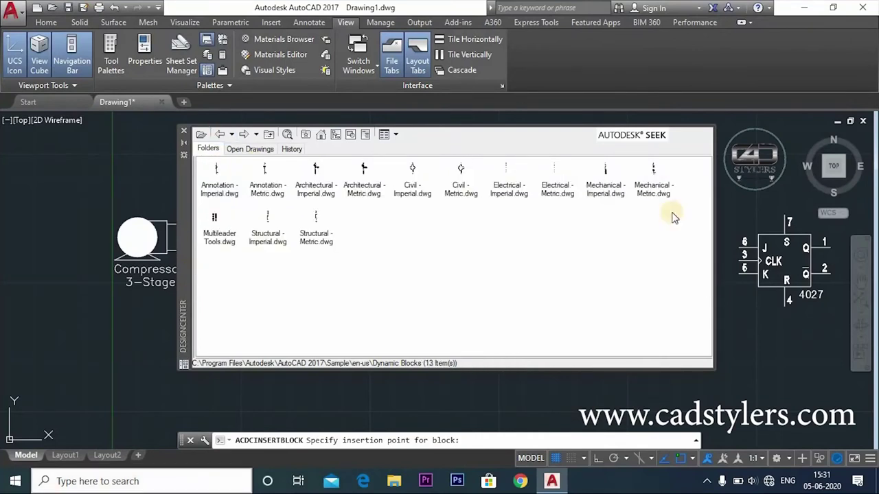
Browse Electrical - Metric blocks, Limit Switch and Mushroom Head Pushbutton, then return to Dynamic Blocks.
double_click(554, 173)
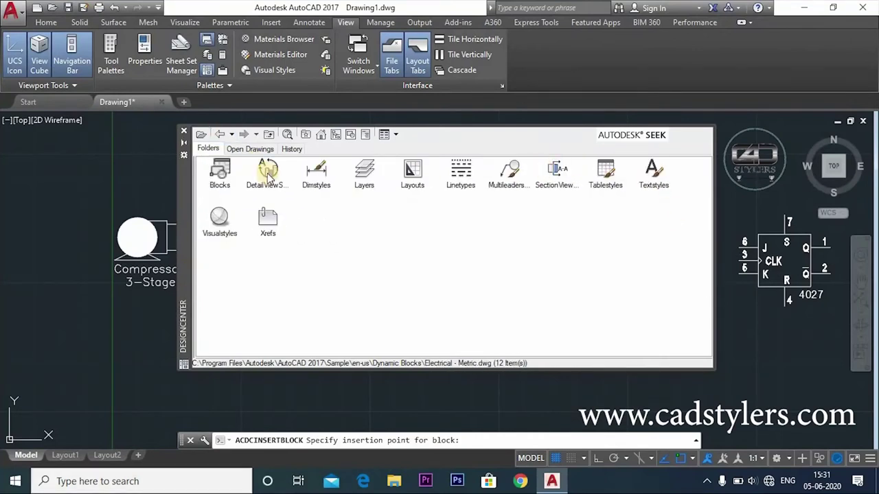
double_click(224, 169)
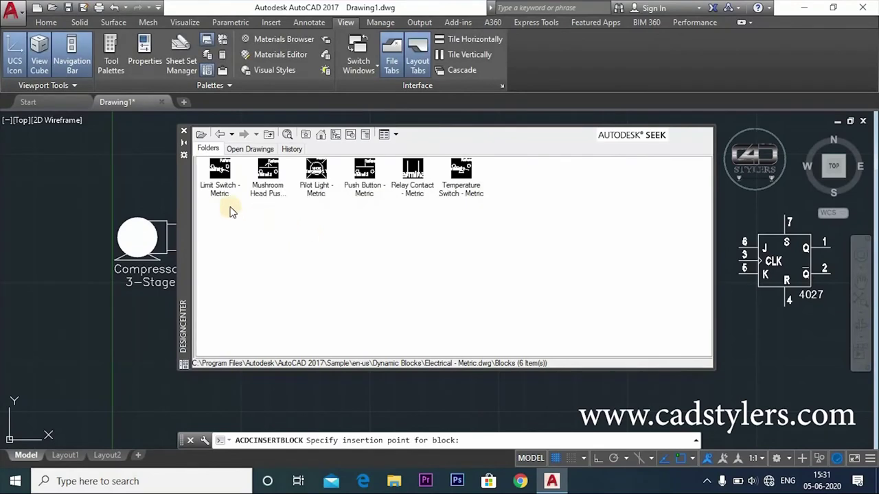
left_click_drag(221, 188, 211, 287)
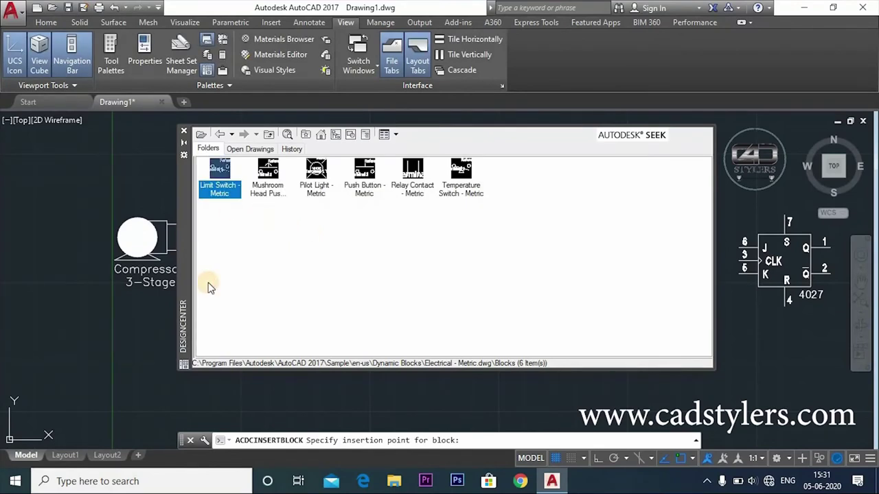
left_click(266, 173)
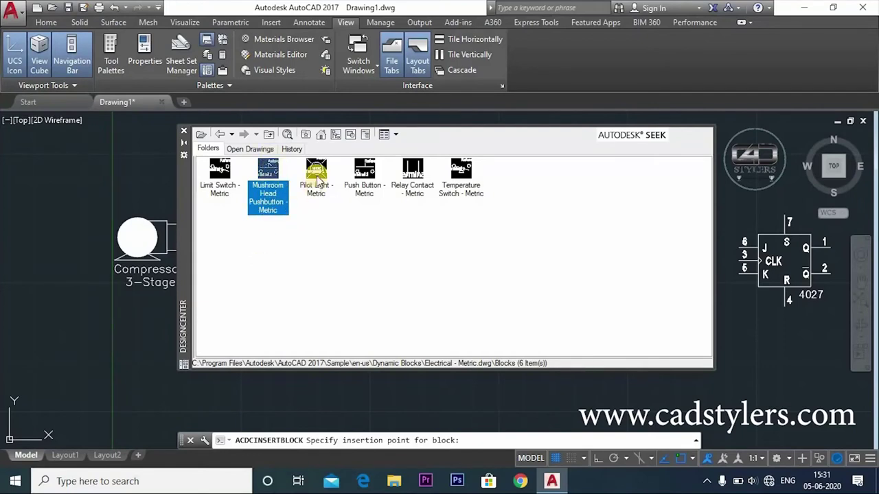
left_click(220, 135)
left_click(220, 134)
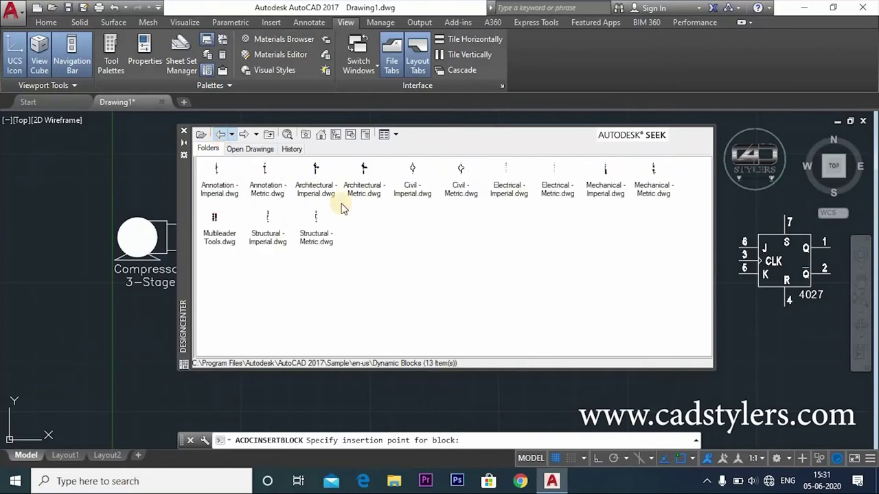
Preview the Mechanical - Metric blocks, then back up to the en-us sample folder.
double_click(652, 177)
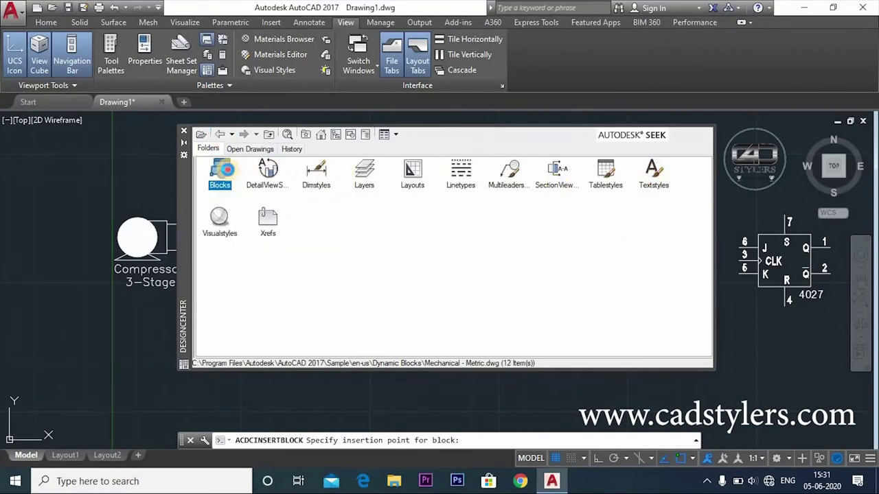
double_click(220, 171)
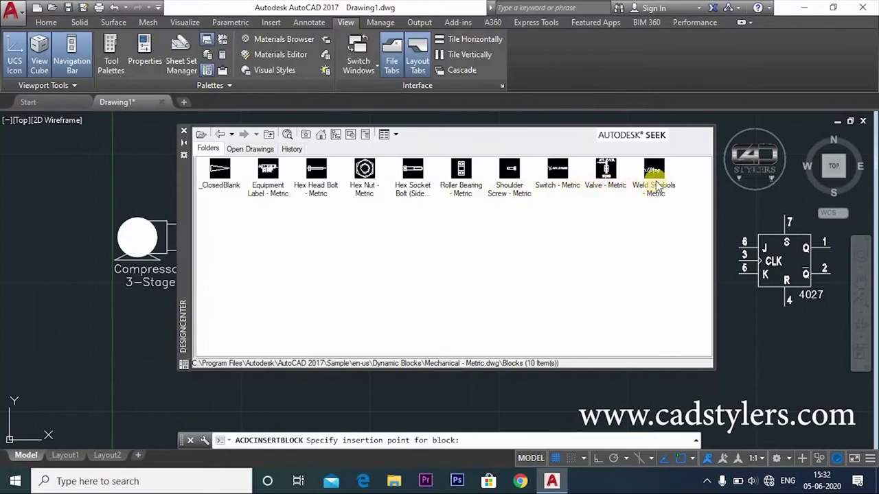
left_click(220, 134)
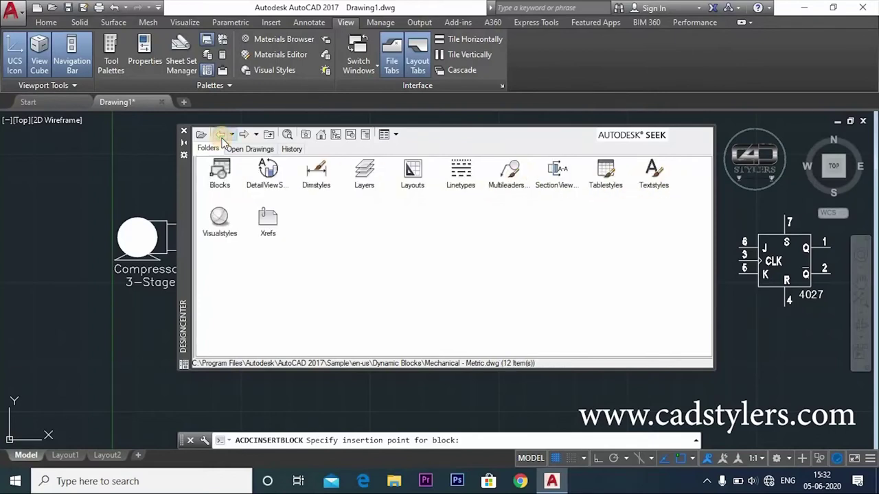
left_click(220, 134)
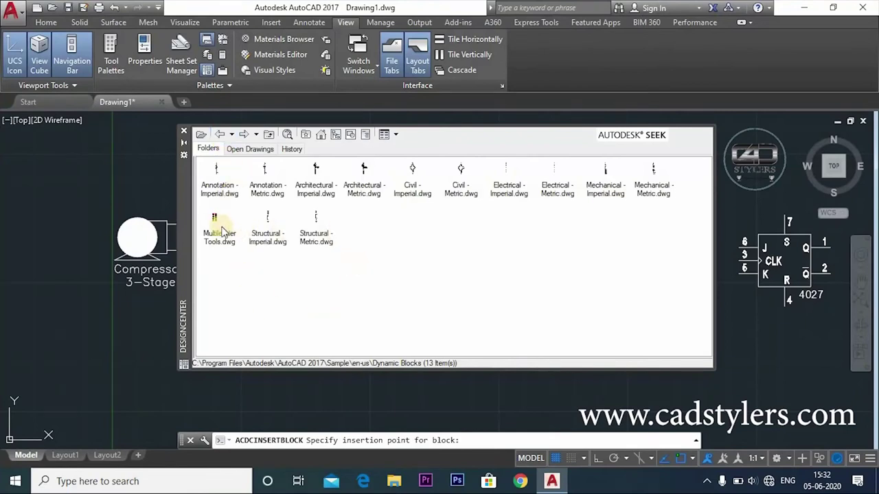
left_click(220, 134)
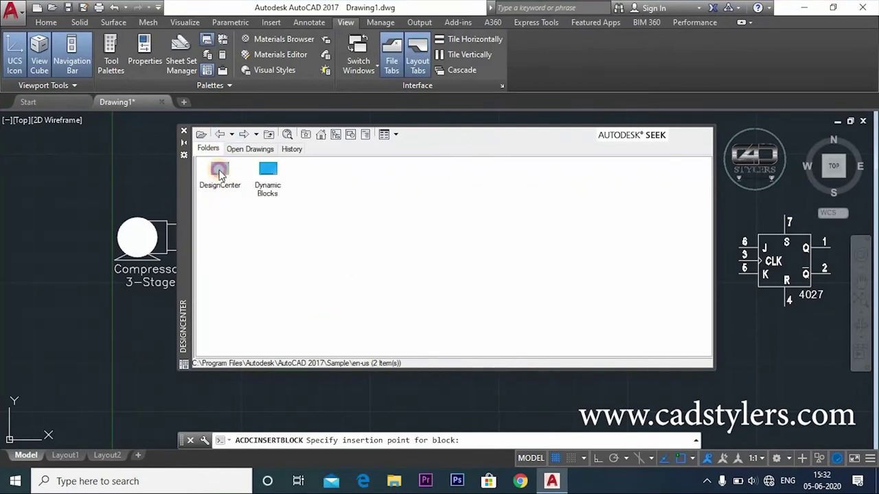
Open the DesignCenter sample folder, then place and undo a pending block in the drawing.
double_click(220, 172)
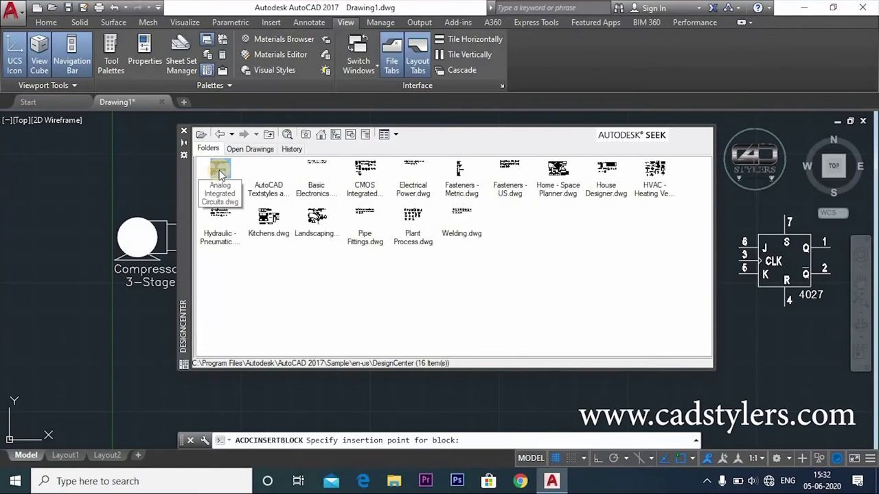
left_click(219, 171)
left_click(184, 130)
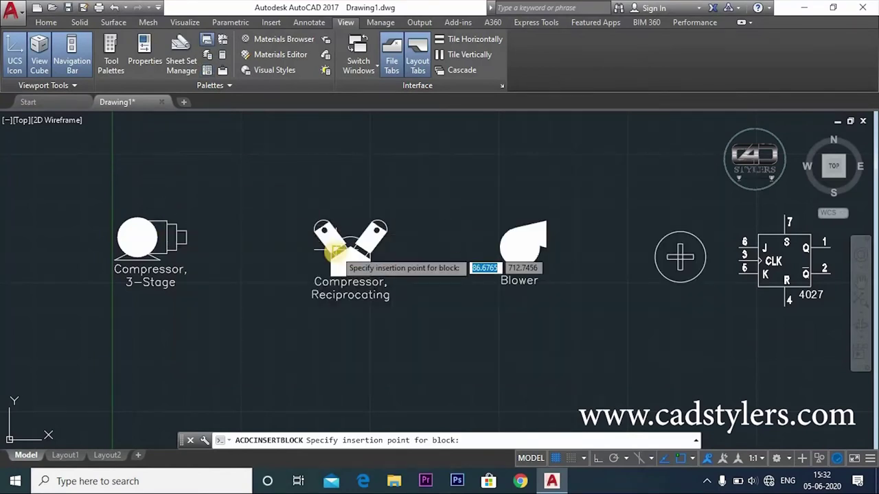
scroll(334, 252, "down", 3)
left_click(337, 307)
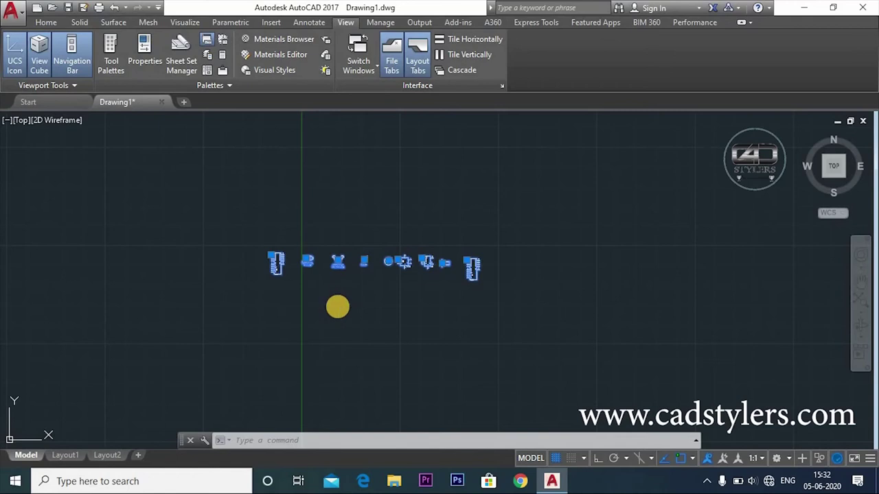
key("ctrl+z")
Reopen DesignCenter with DC, now listing the 16 sample drawings.
middle_click_drag(302, 287, 400, 282)
type("D")
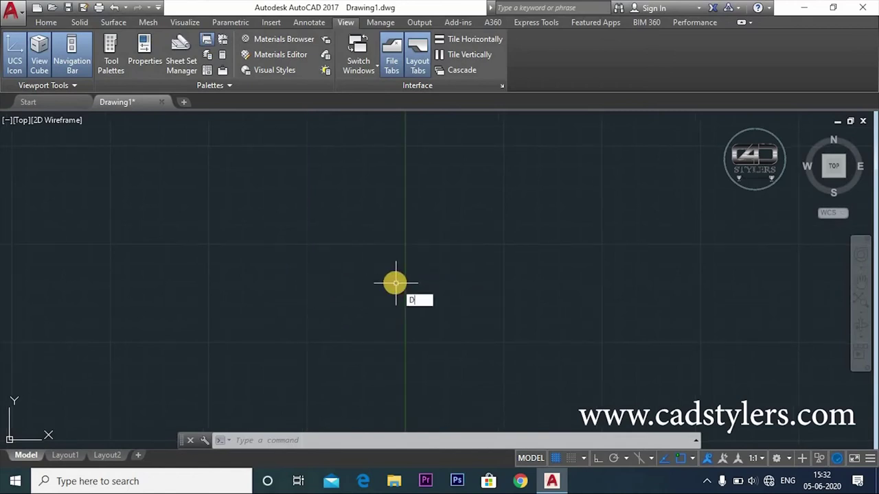
type("C")
key("Return")
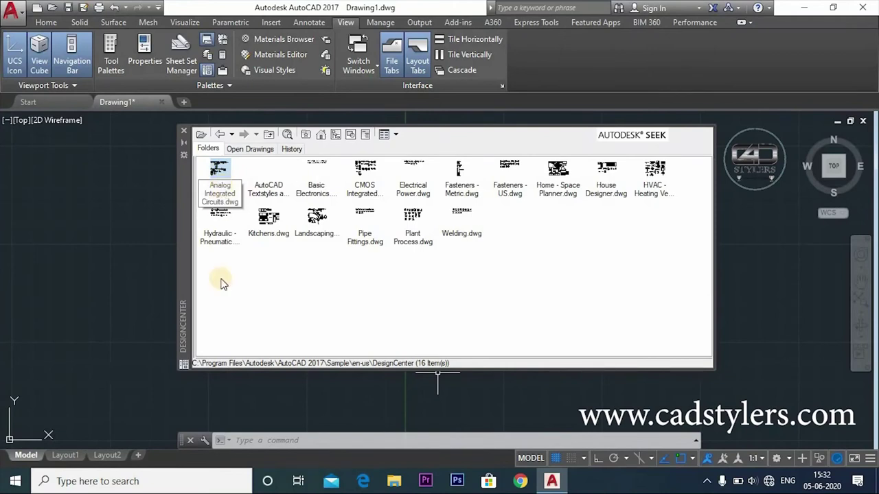
Drag the UA733C block from Analog Integrated Circuits.dwg Blocks into the drawing and close DesignCenter.
mouse_move(218, 173)
left_mouse_down()
mouse_move(95, 235)
mouse_move(218, 176)
left_mouse_up()
double_click(219, 175)
left_click(607, 220)
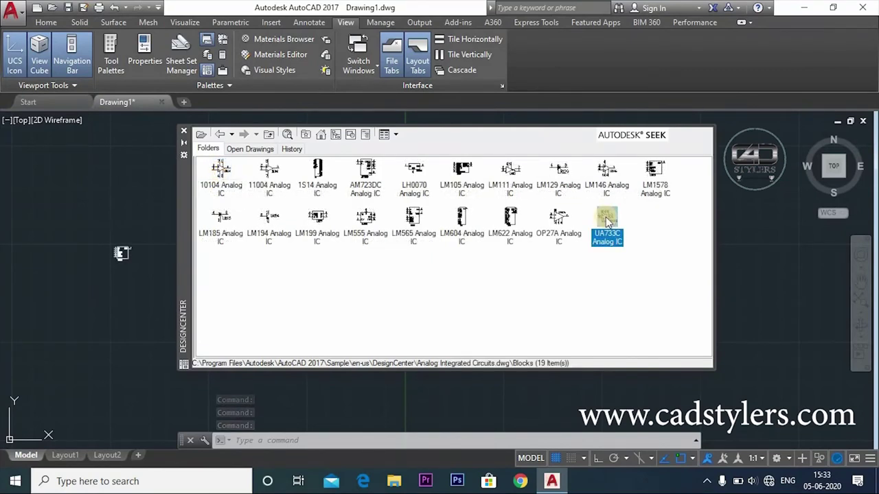
left_click_drag(607, 219, 110, 313)
left_click(182, 135)
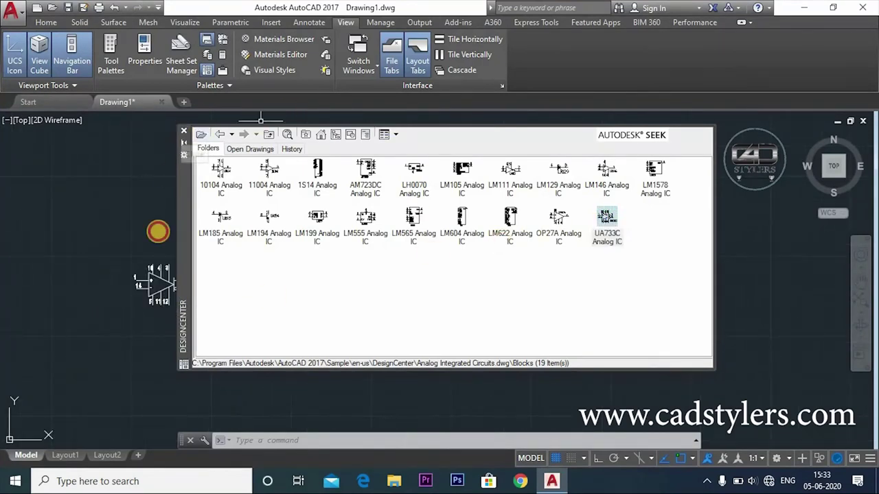
scroll(334, 317, "up", 2)
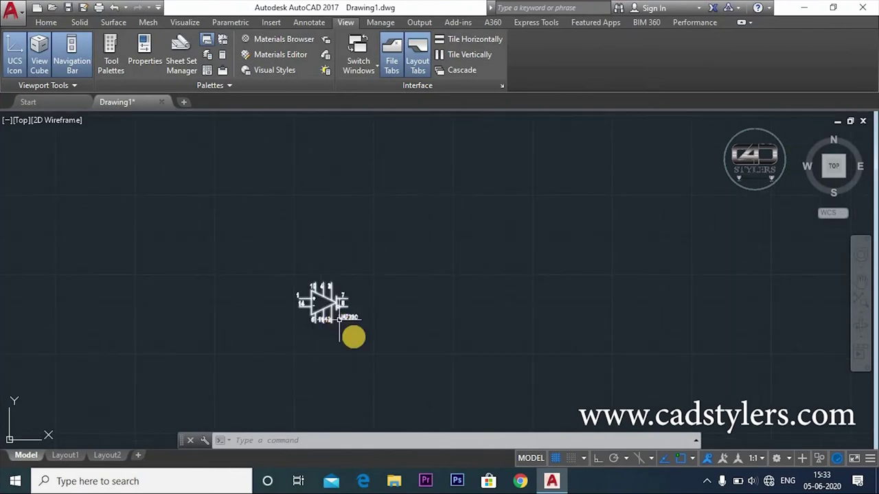
scroll(364, 347, "up", 4)
middle_click_drag(364, 348, 314, 304)
scroll(388, 304, "down", 2)
Draw a large rectangular border by picking two opposite corners.
key("Escape")
scroll(410, 310, "down", 4)
type("ec")
key("Return")
left_click(431, 147)
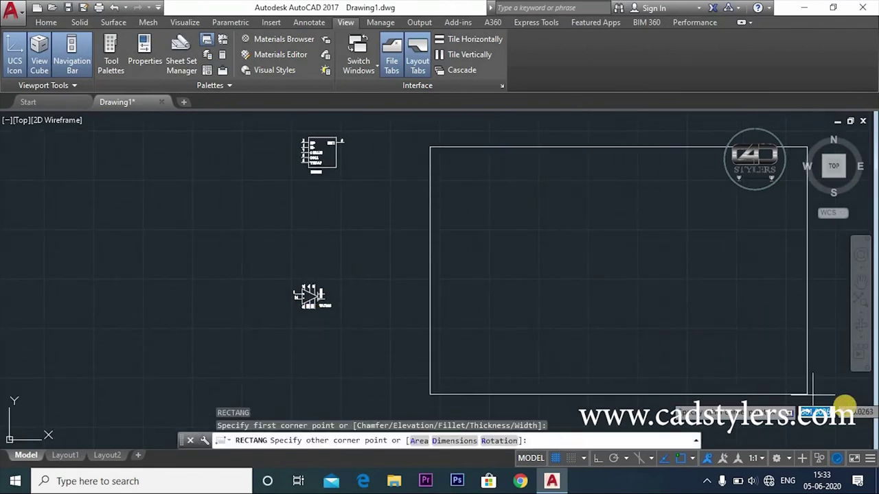
left_click(778, 379)
middle_click_drag(603, 347, 549, 367)
key("Escape")
Scale the window-selected LM1578 block by 1.5 from its corner.
mouse_move(267, 184)
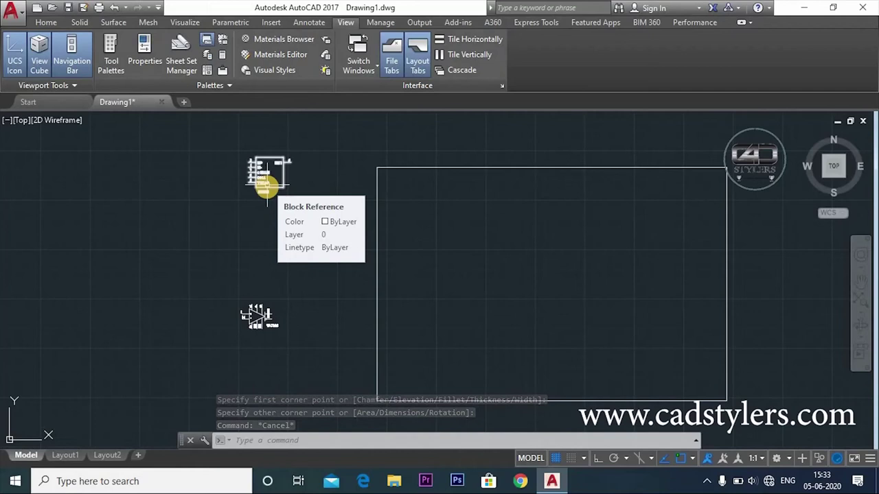
type("sc")
key("Return")
left_click(314, 131)
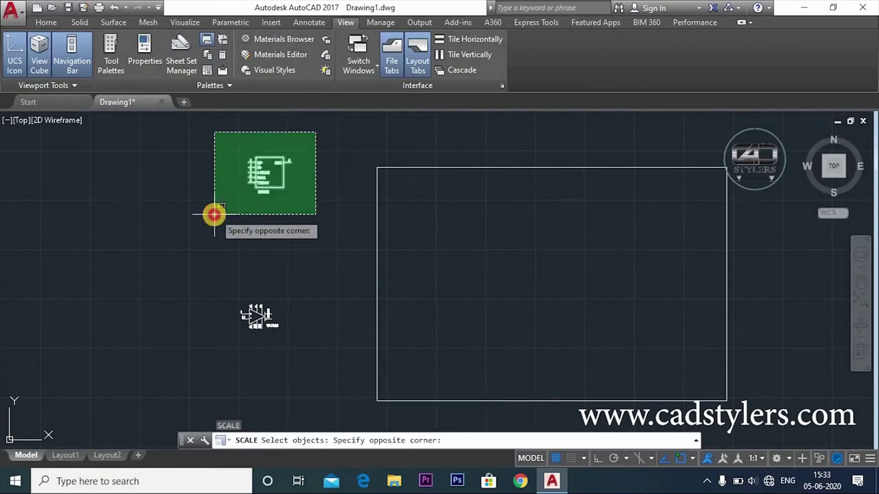
left_click(214, 213)
key("Return")
left_click(284, 188)
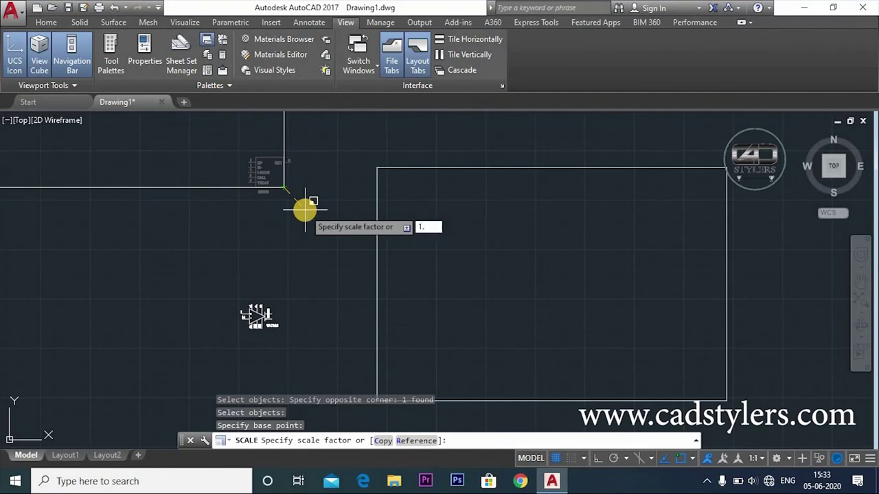
type("1.5")
key("Return")
scroll(301, 264, "up", 3)
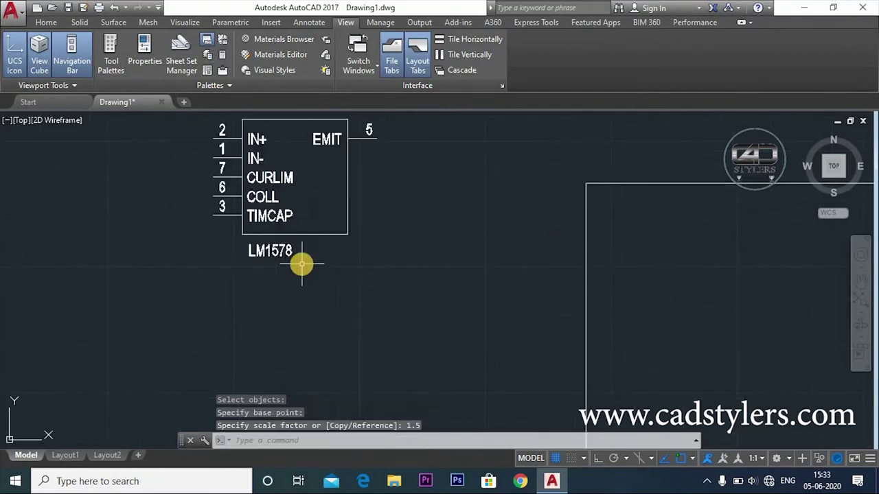
scroll(302, 265, "down", 3)
Move the LM1578 block from its corner into the rectangle.
type("m")
key("Return")
left_click(309, 272)
left_click(308, 270)
key("Return")
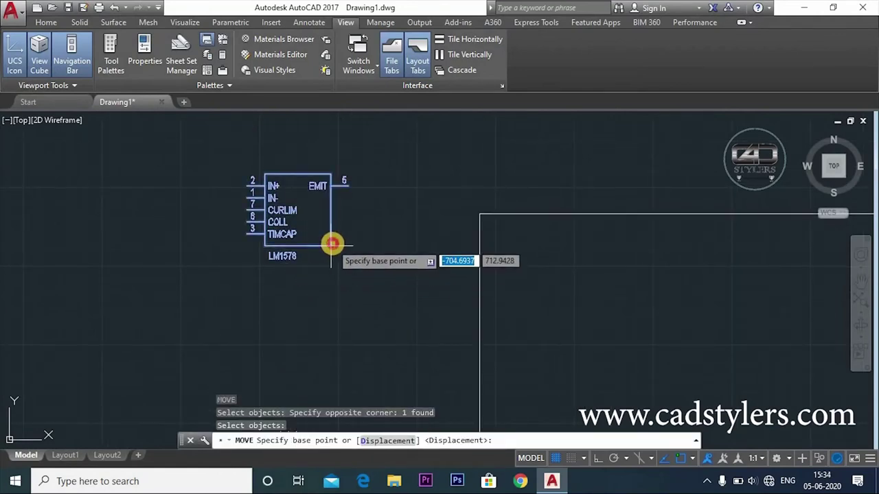
left_click(329, 245)
mouse_move(606, 305)
middle_mouse_down()
mouse_move(525, 288)
mouse_move(466, 289)
middle_mouse_up()
left_click(434, 253)
key("Escape")
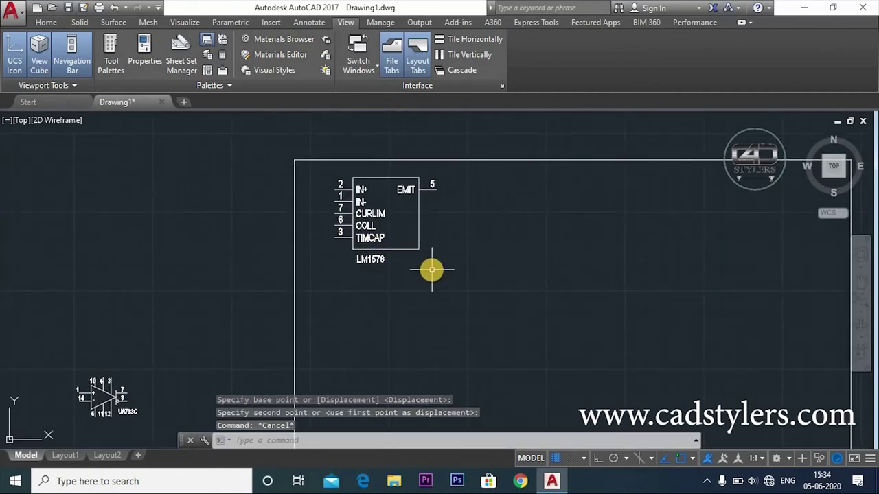
Explode LM1578 and pick its labels: LM1578, TIMCAP, COLL, CURLIM, IN-, IN+, EMIT.
type("x")
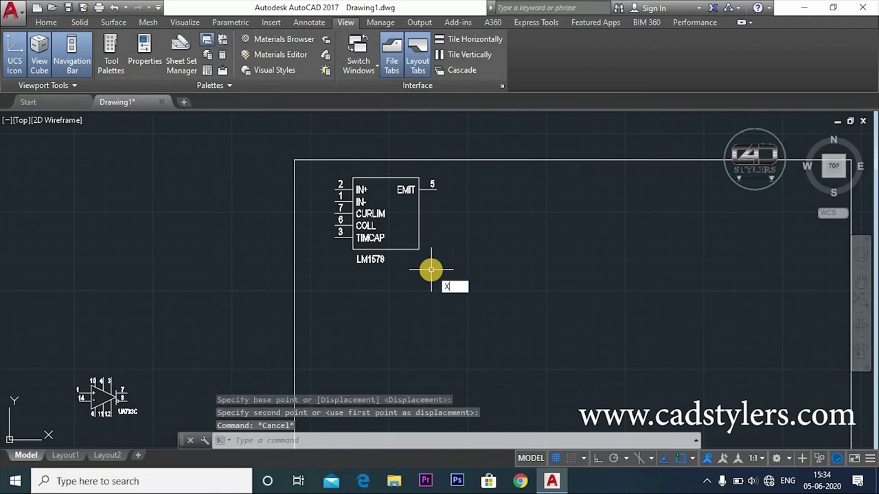
key("Return")
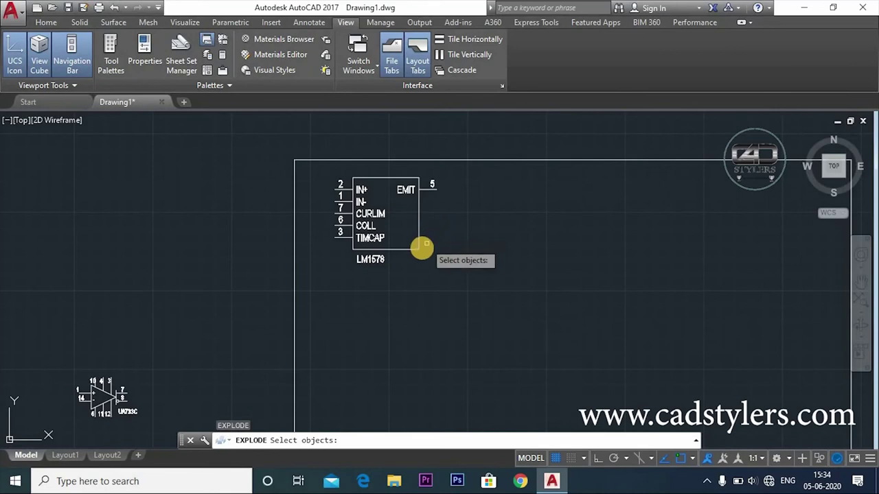
left_click(406, 248)
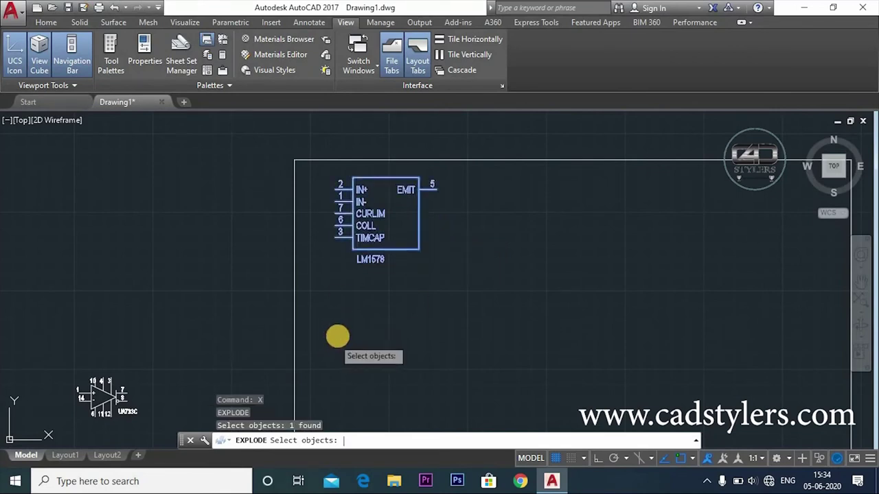
key("Return")
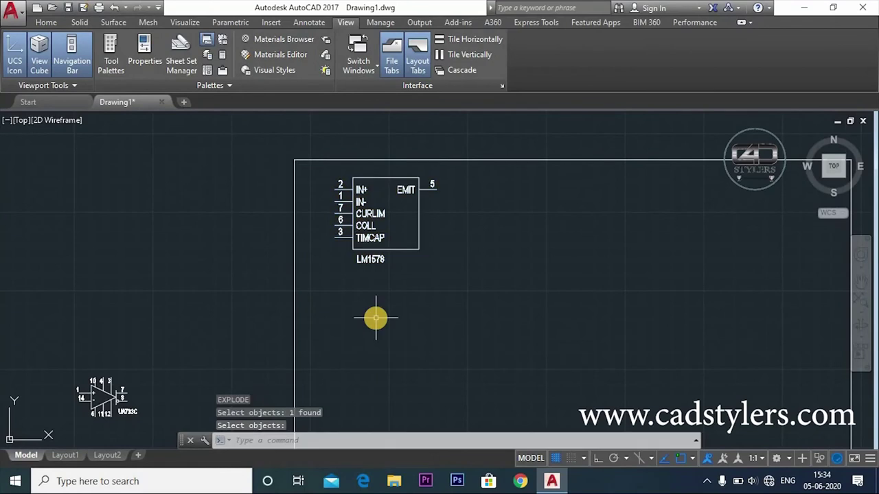
left_click(373, 260)
left_click(370, 238)
left_click(366, 226)
left_click(369, 214)
left_click(361, 201)
left_click(361, 190)
left_click(404, 189)
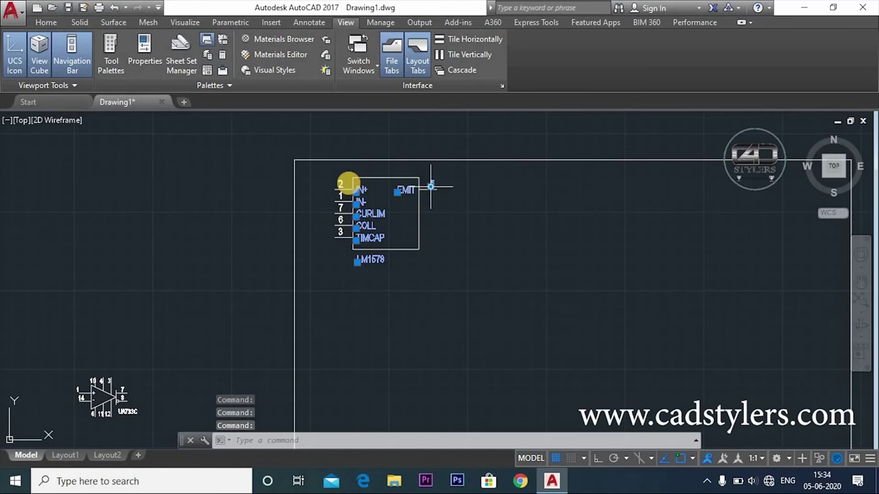
key("Escape")
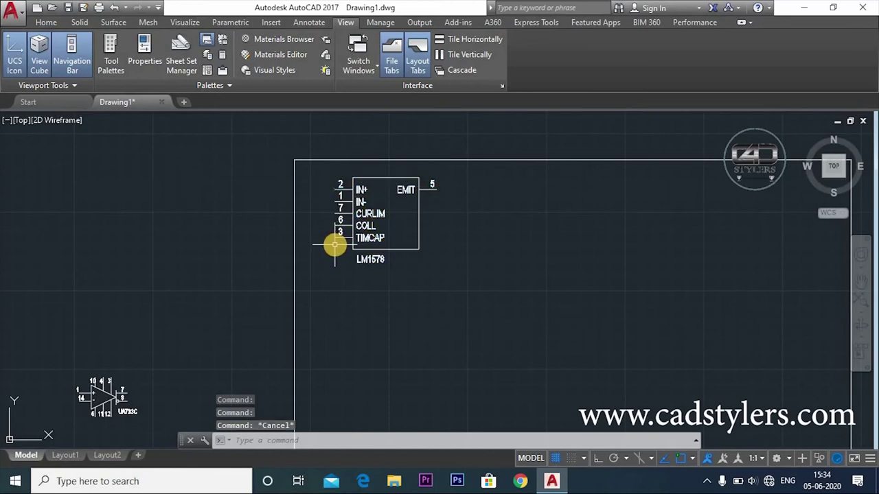
Undo the explode and reopen DesignCenter with DC.
key("ctrl+z")
key("ctrl+z")
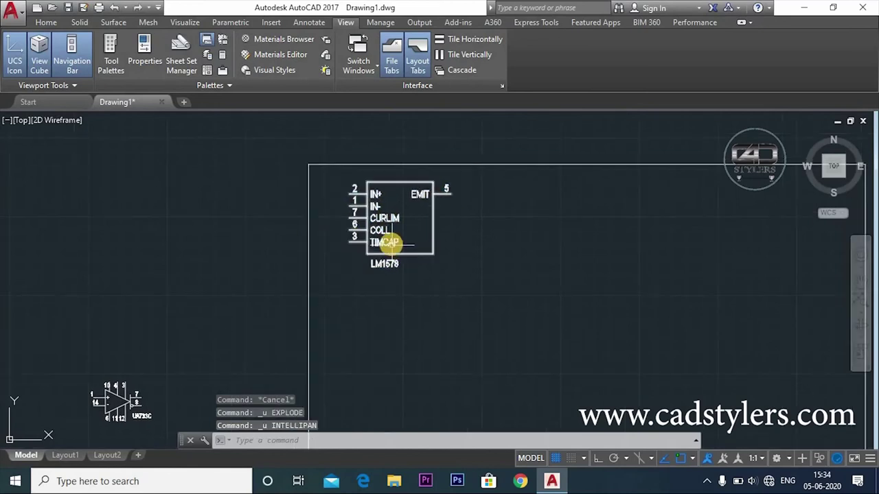
key("Escape")
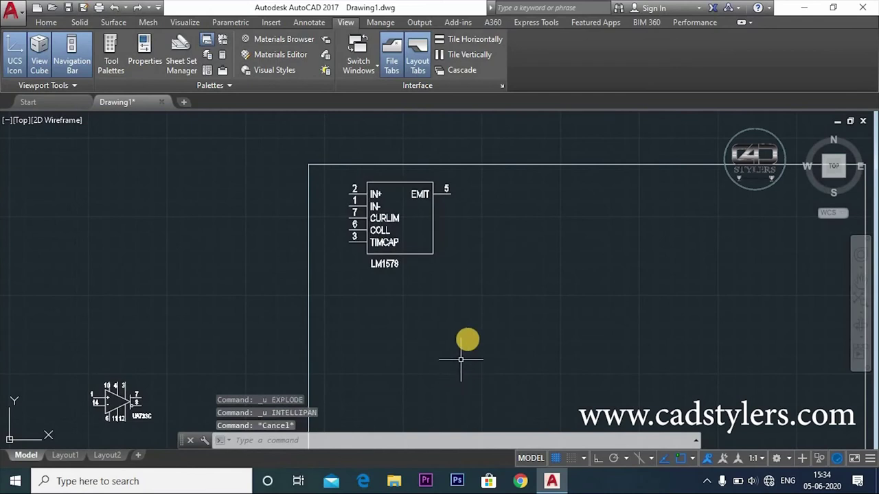
middle_click_drag(467, 339, 316, 327)
type("DC")
key("Return")
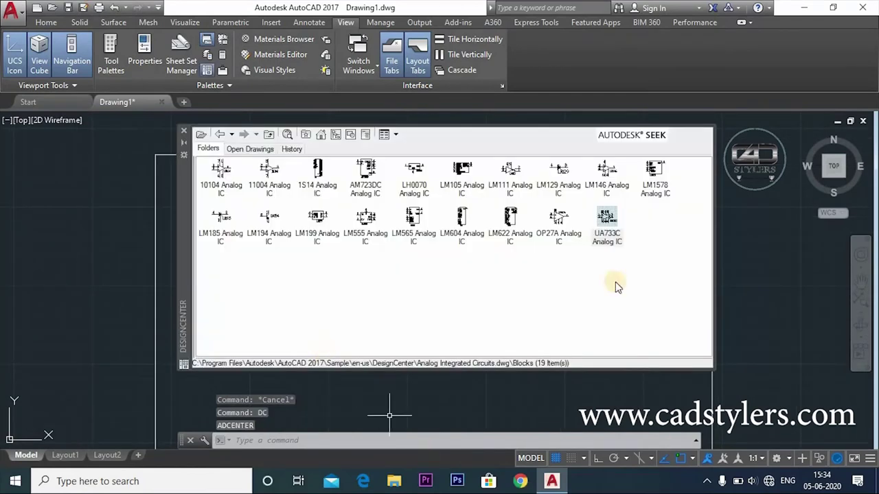
Insert the 11004 Analog IC block with Explode unchecked at the drawing's left side.
left_click(267, 170)
double_click(267, 172)
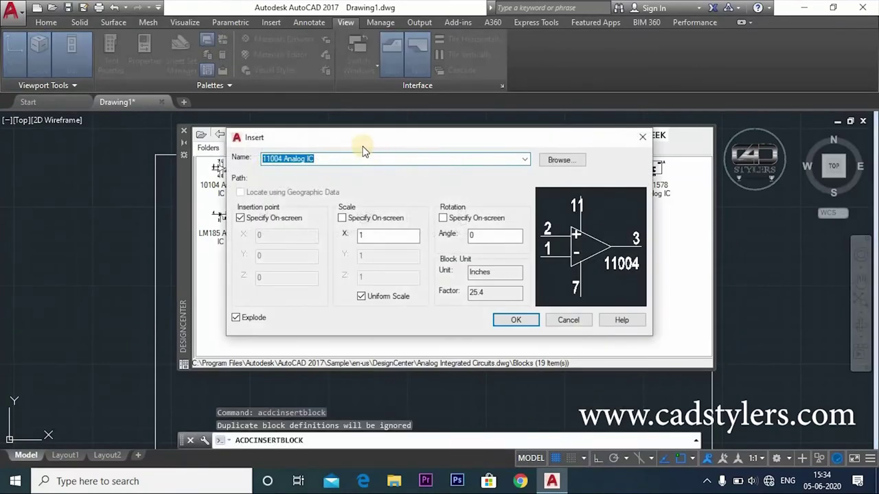
left_click(237, 319)
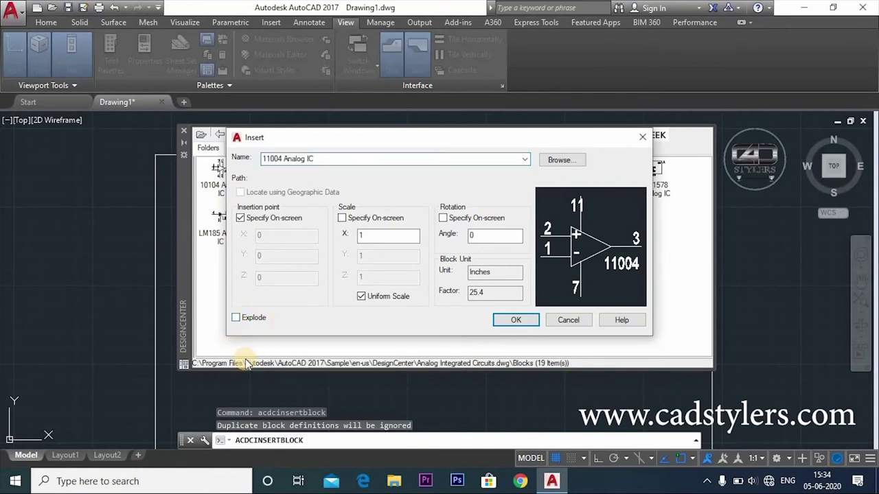
left_click(519, 321)
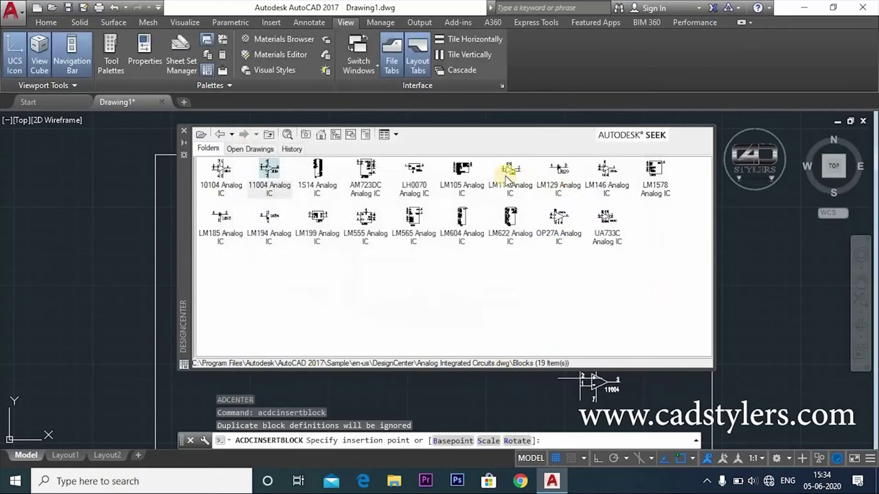
left_click(84, 234)
scroll(92, 240, "up", 2)
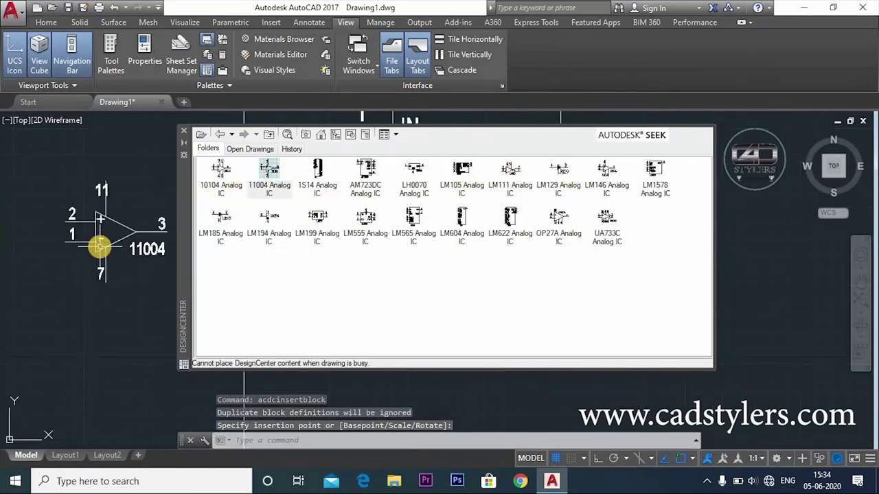
left_click(100, 252)
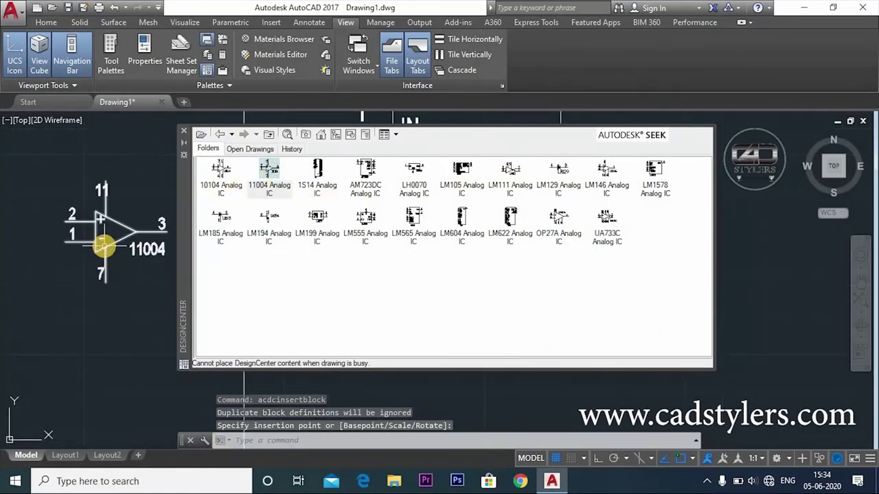
Insert the LM111 Analog IC block, exploded, below the 11004 symbol.
double_click(508, 171)
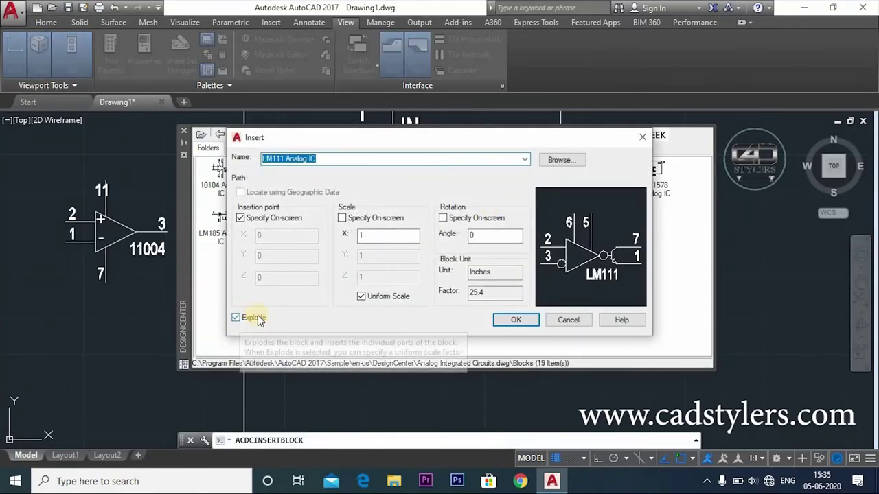
left_click(517, 321)
left_click(204, 306)
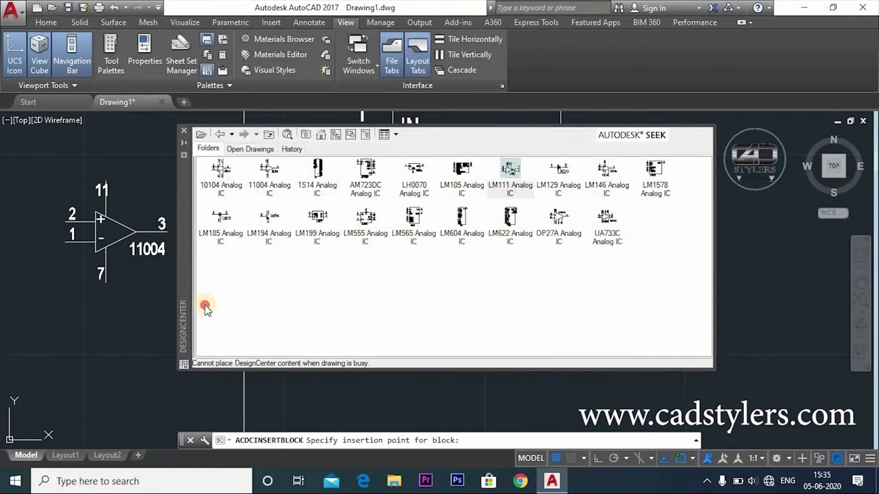
left_click(146, 368)
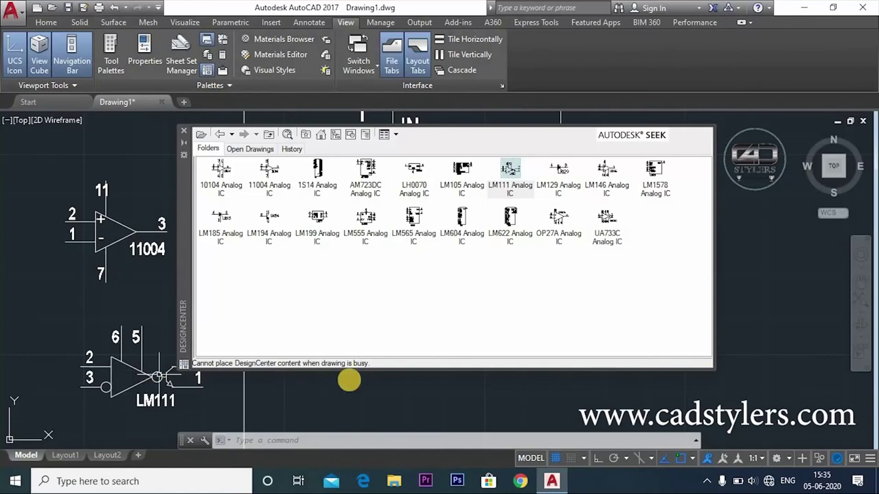
scroll(349, 381, "up", 3)
scroll(137, 205, "down", 3)
scroll(167, 265, "up", 3)
middle_click_drag(98, 357, 107, 338)
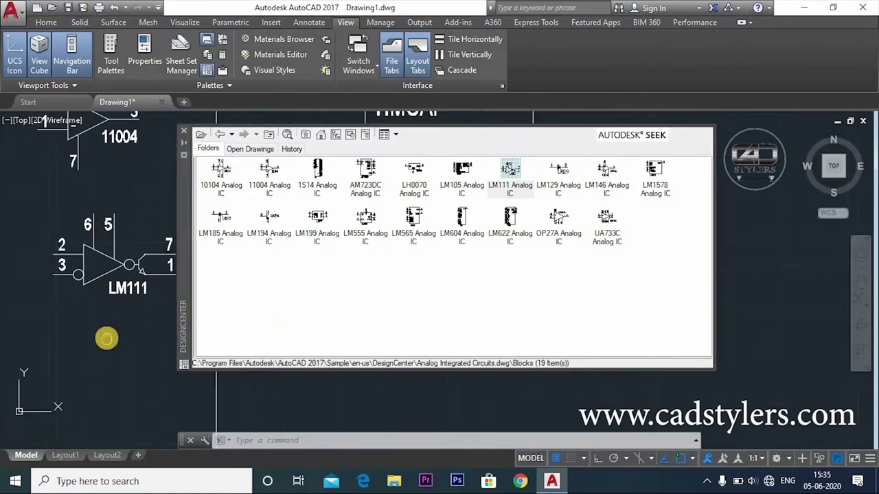
Pick LM111's separate lines, including the pin 5 lead and triangle's left side.
left_click(110, 269)
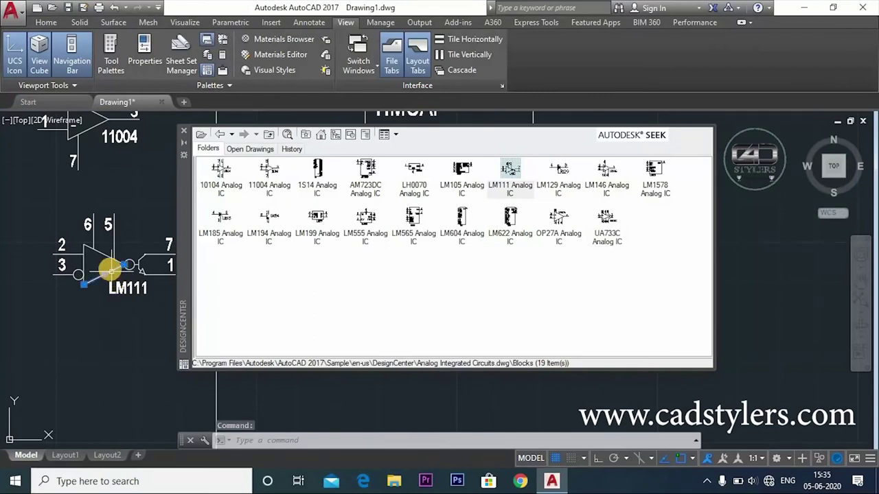
left_click(112, 259)
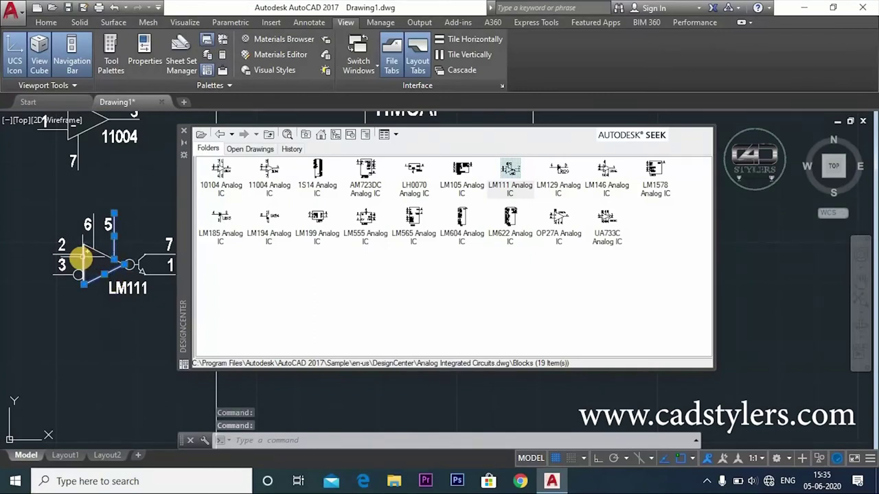
left_click(83, 257)
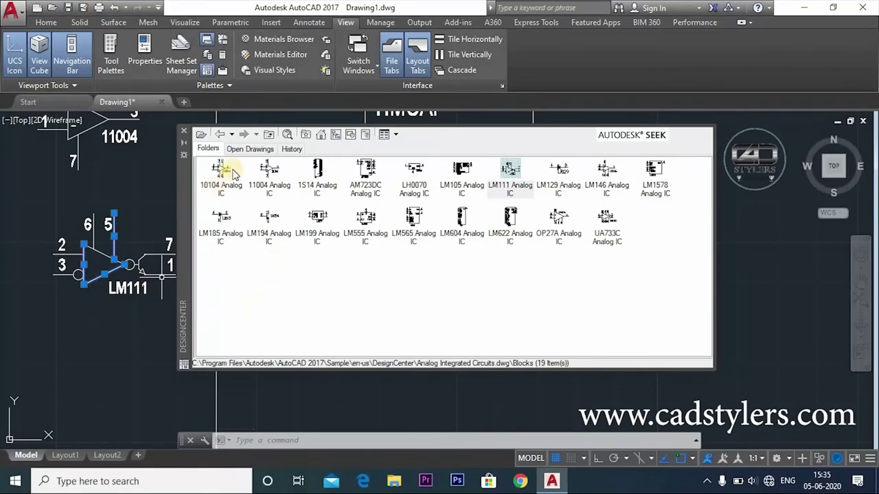
Browse to Dynamic Blocks > Annotation - Imperial.dwg Blocks and start inserting _NA-Geometrical.
left_click(221, 135)
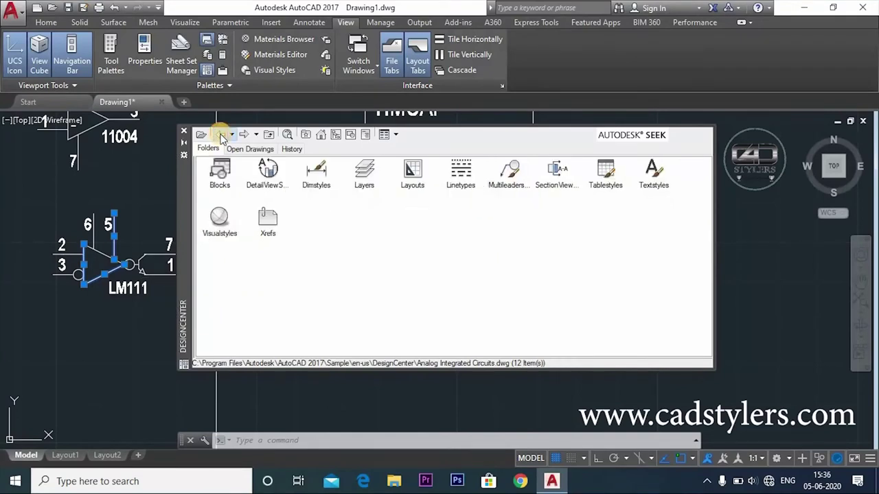
left_click(220, 135)
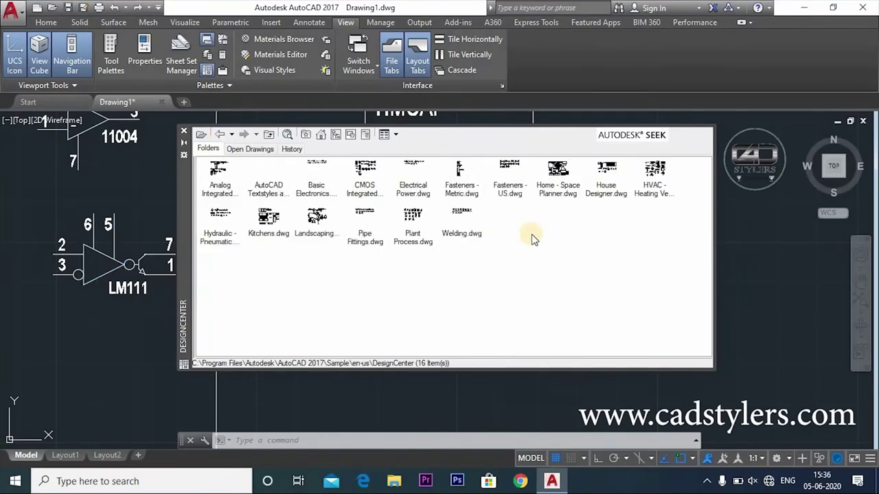
left_click(221, 136)
double_click(268, 173)
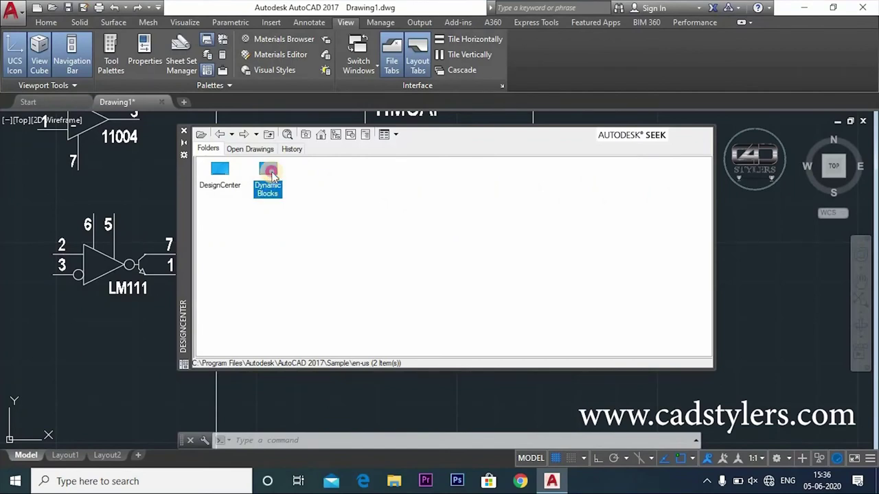
left_click(214, 173)
double_click(215, 173)
double_click(215, 171)
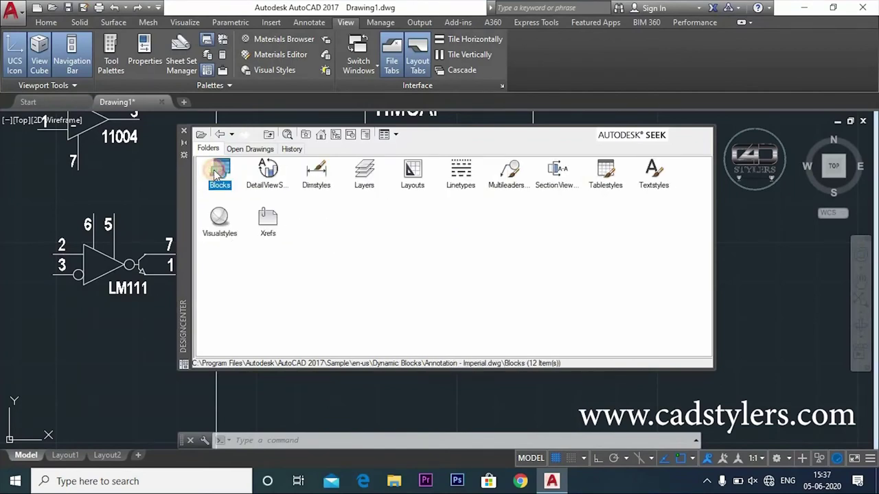
double_click(221, 175)
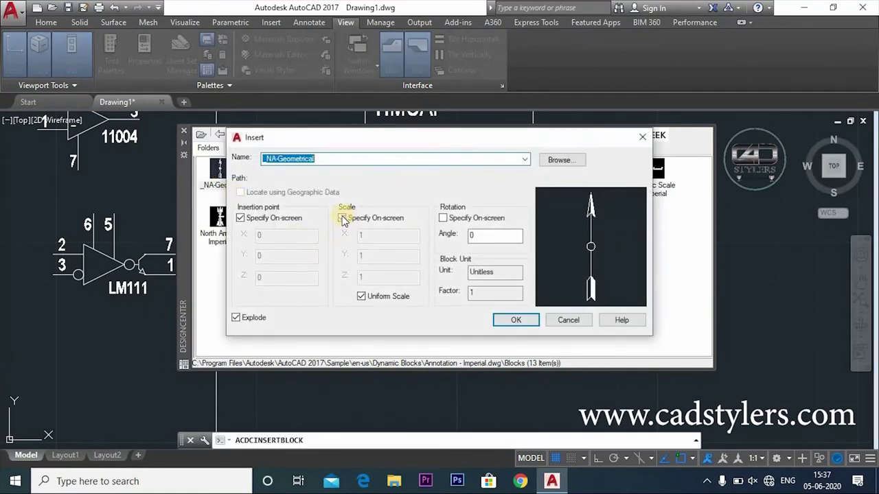
Set the north arrow's scale to specify on-screen and rotation angle to 90.
left_click(342, 218)
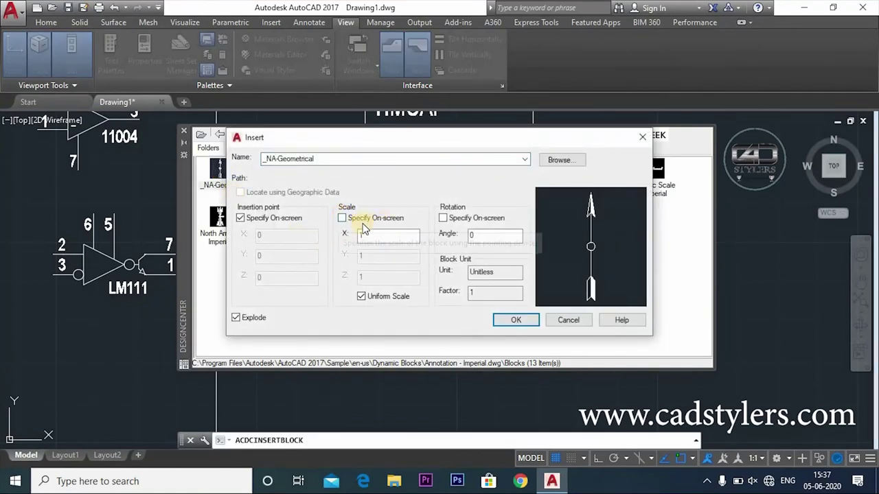
left_click(342, 219)
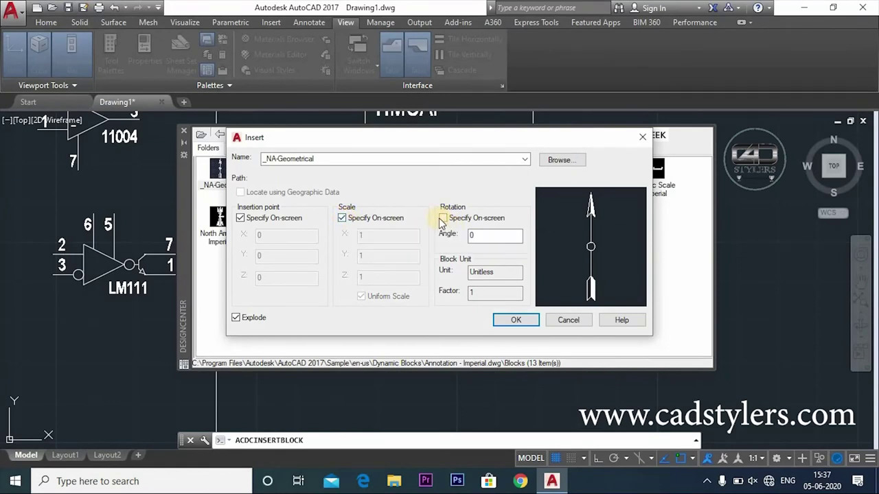
left_click(442, 219)
left_click(443, 217)
type("90")
key("Return")
Place the north arrow at the lower left at scale factor 2.
mouse_move(219, 168)
left_mouse_down()
mouse_move(20, 348)
mouse_move(37, 337)
left_mouse_up()
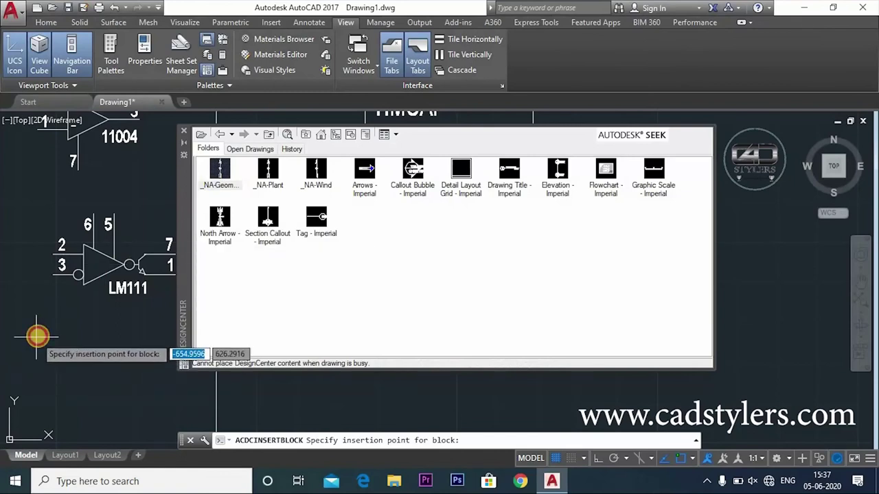
left_click(38, 336)
mouse_move(72, 355)
middle_mouse_down()
mouse_move(84, 328)
mouse_move(138, 277)
middle_mouse_up()
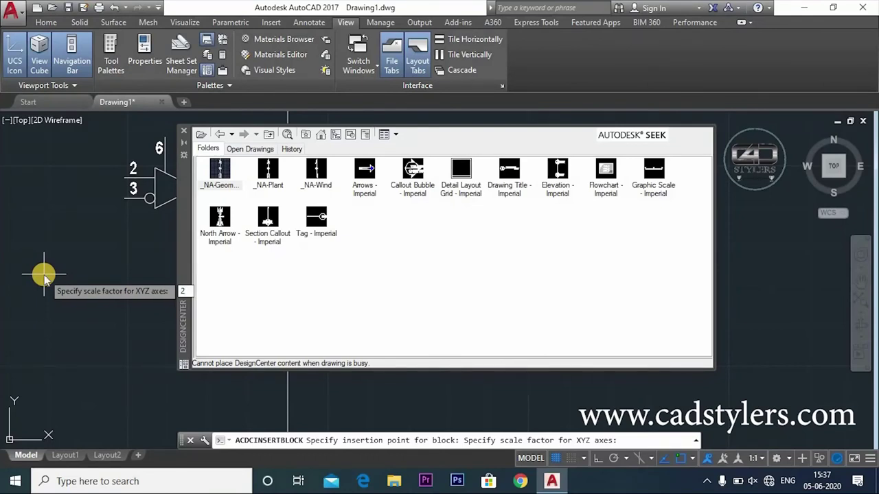
key("Return")
scroll(135, 351, "down", 3)
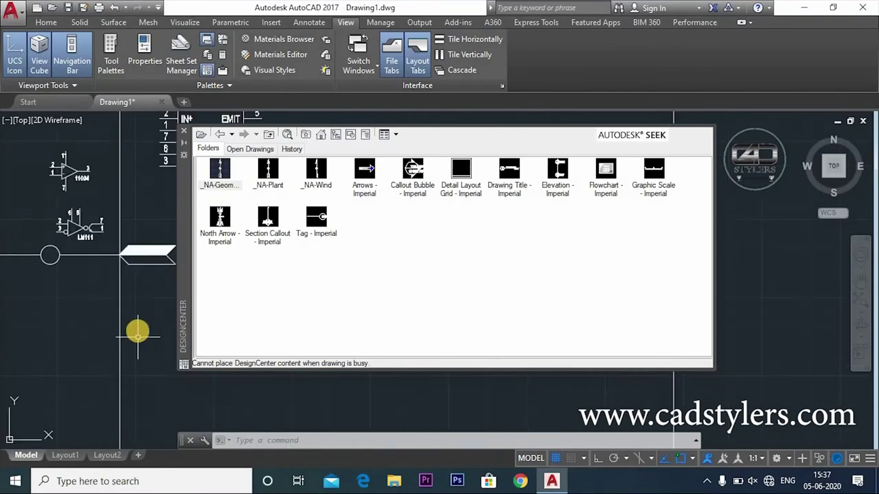
scroll(137, 333, "down", 3)
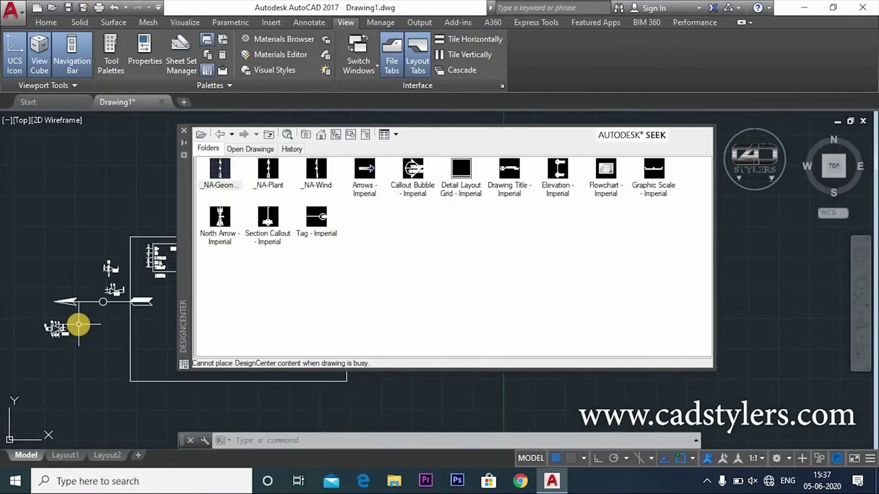
scroll(81, 320, "up", 4)
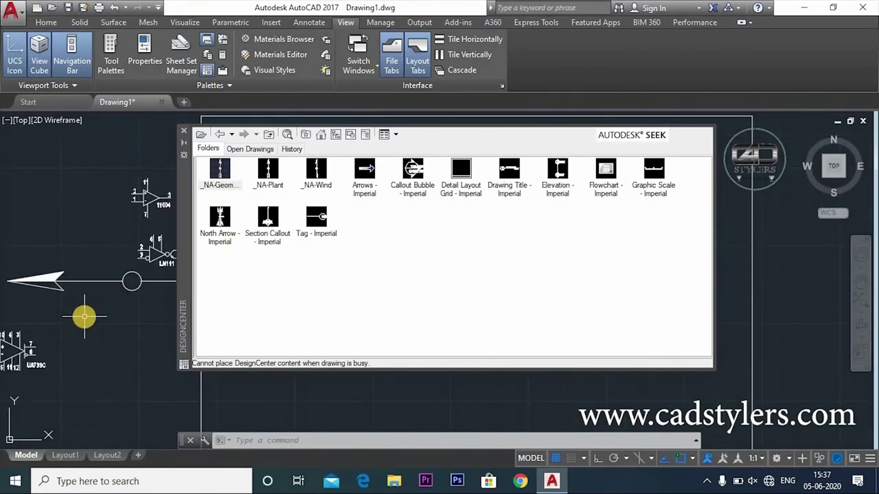
Browse back to en-us > DesignCenter > Analog Integrated Circuits.dwg Blocks and start inserting 10104 Analog IC.
left_click(220, 134)
left_click(220, 135)
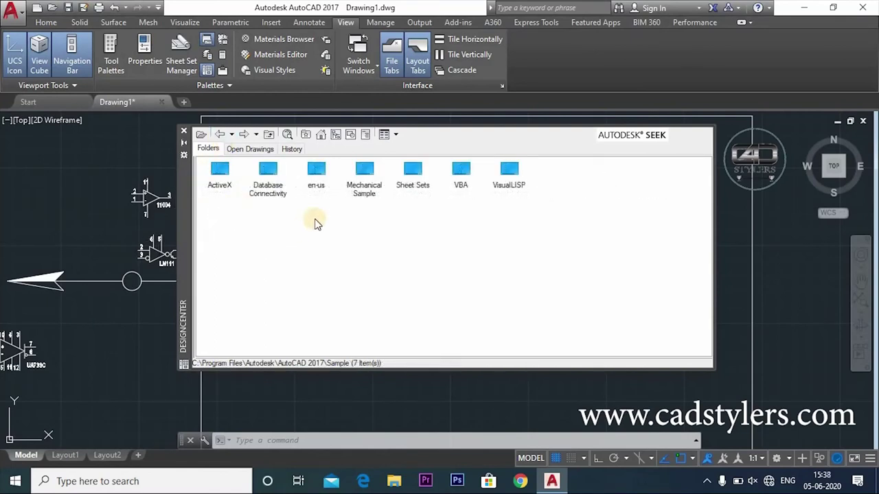
double_click(316, 172)
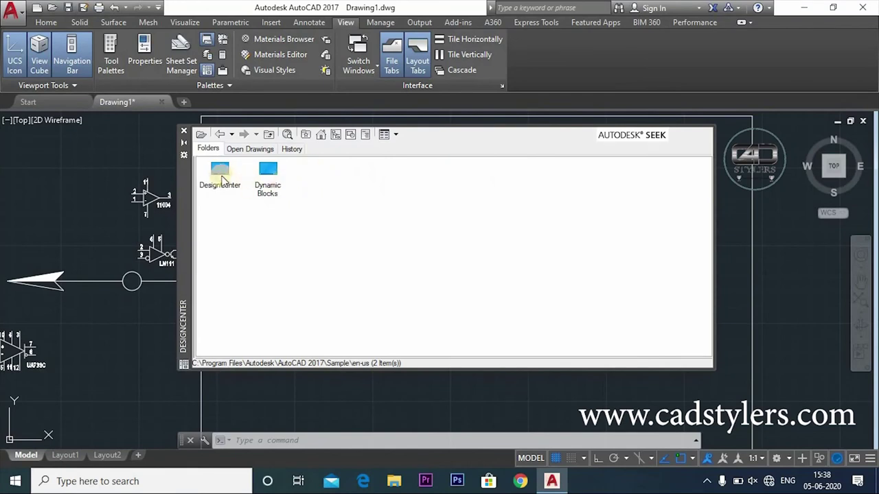
double_click(219, 171)
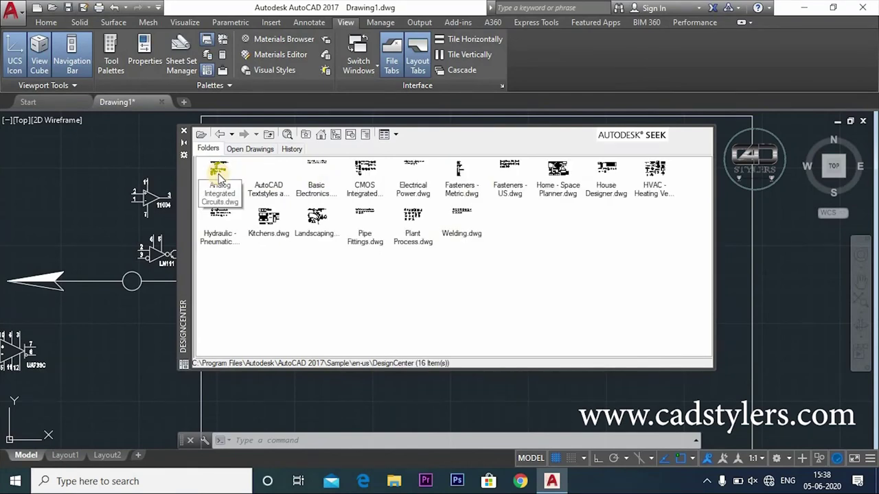
double_click(220, 175)
double_click(219, 175)
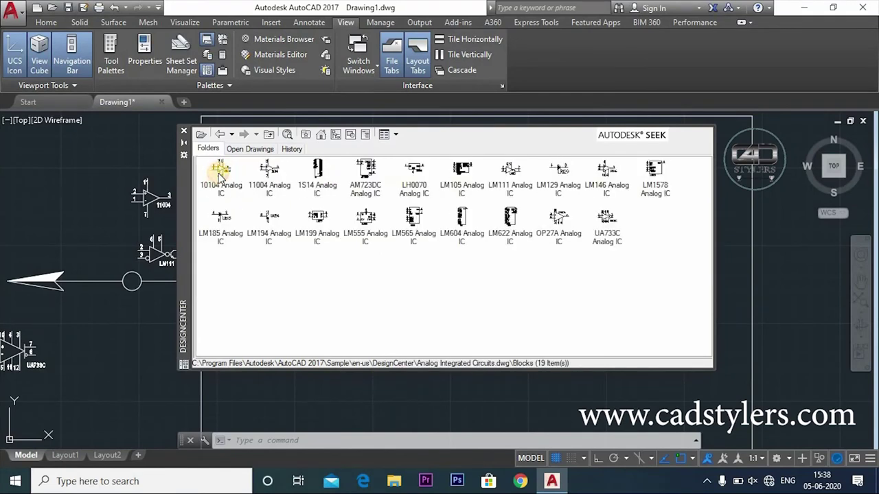
double_click(220, 173)
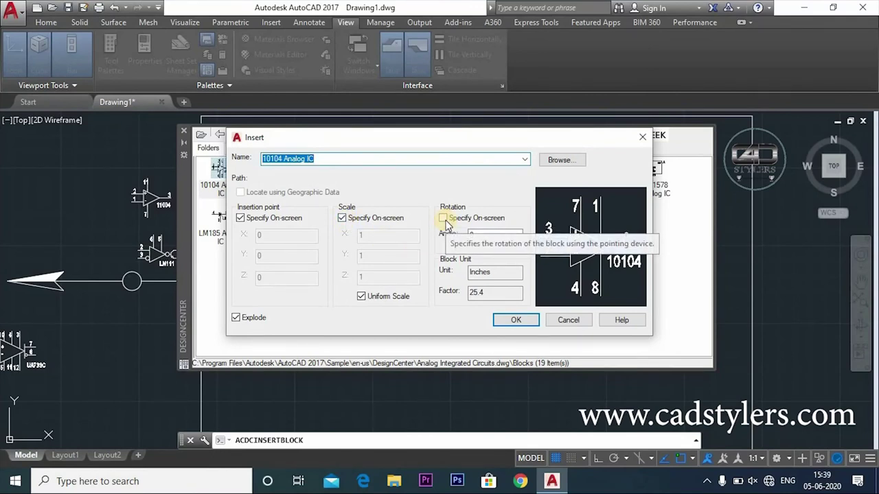
Insert the 10104 Analog IC block unexploded, left of 11004, at scale 1.
left_click(236, 318)
left_click(236, 318)
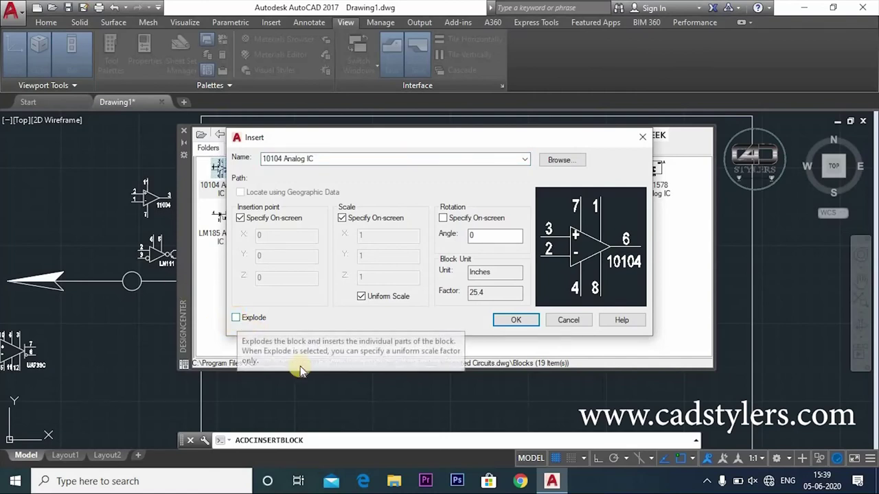
left_click(516, 320)
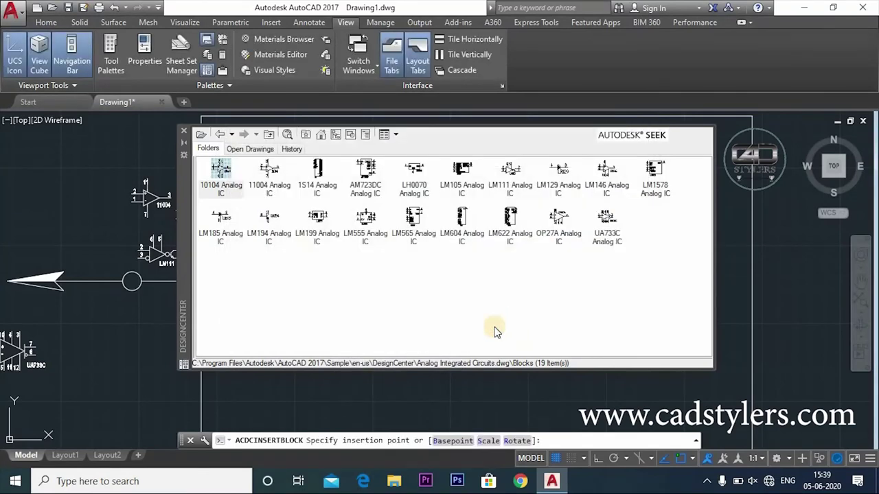
left_click_drag(215, 169, 49, 209)
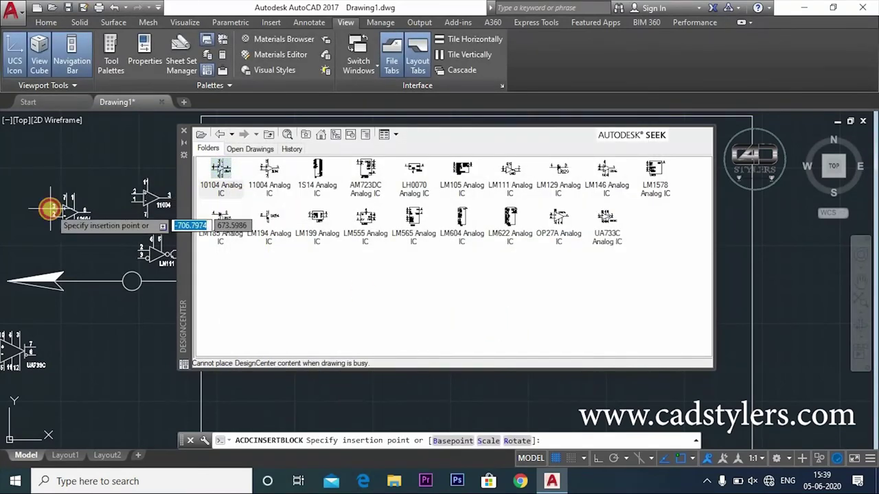
left_click(49, 210)
left_click(49, 209)
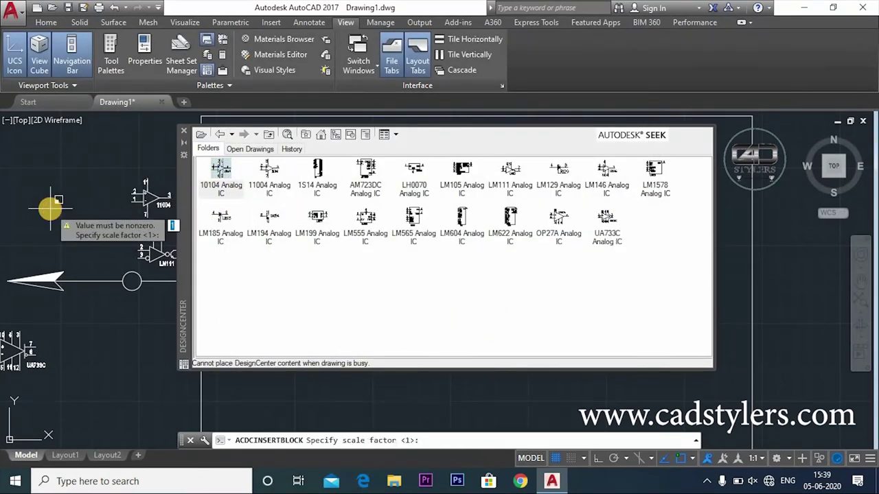
key("Return")
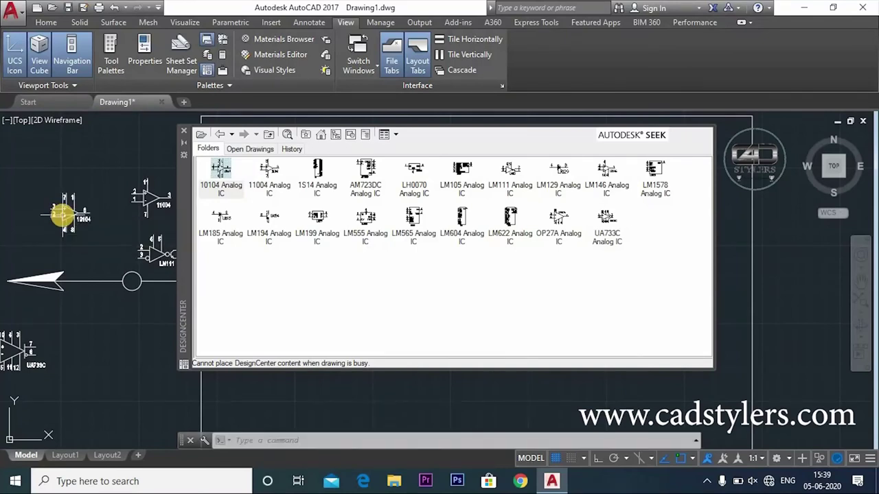
Check the placed 10104 block, then close the DesignCenter palette.
scroll(67, 221, "up", 4)
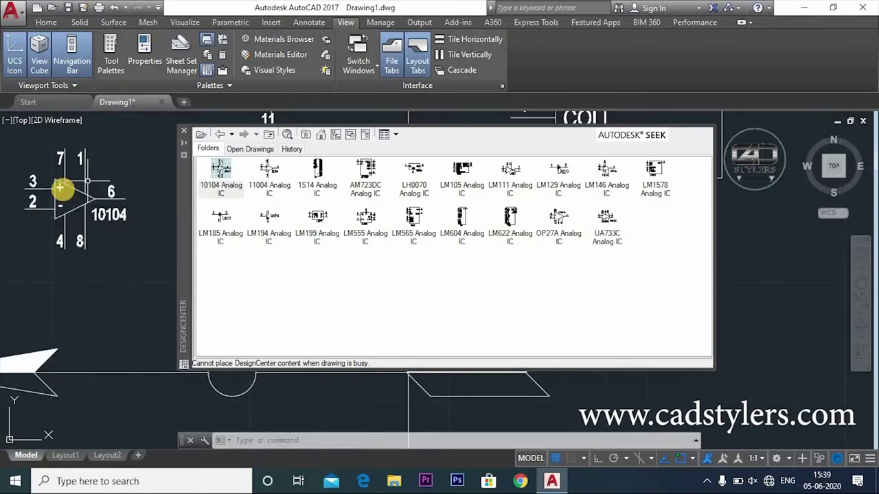
left_click(70, 184)
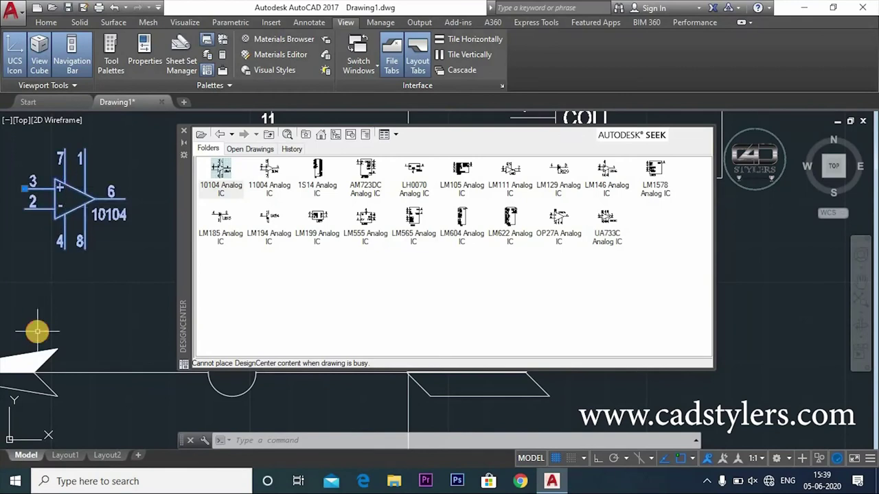
key("Escape")
key("Escape")
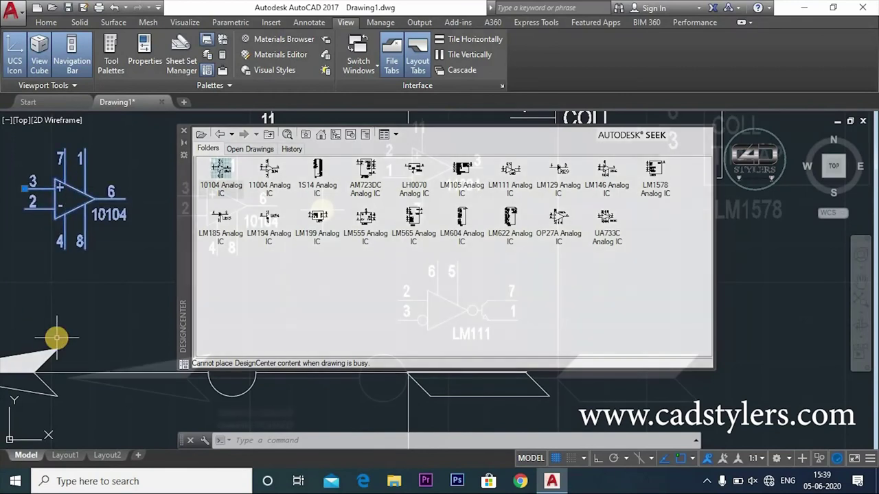
key("ctrl+2")
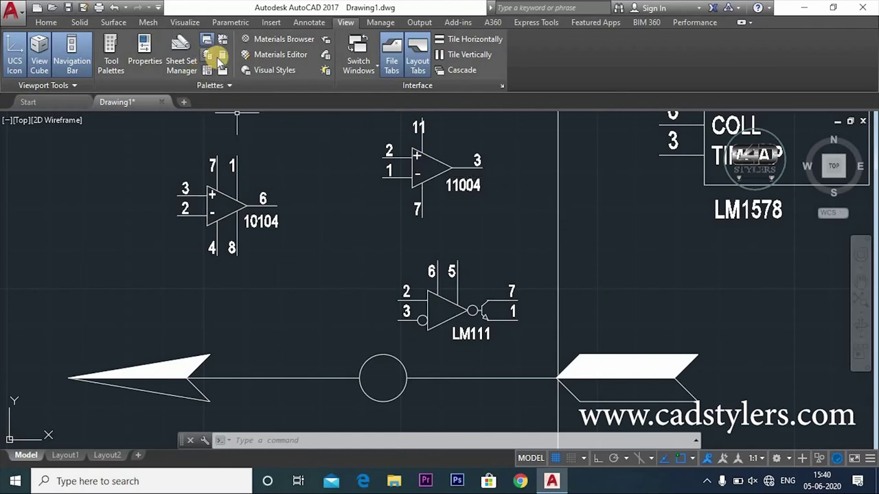
From the Home tab, start Open > Drawing and browse to C:\Program Files\Autodesk.
left_click(43, 22)
middle_click_drag(375, 219, 373, 254)
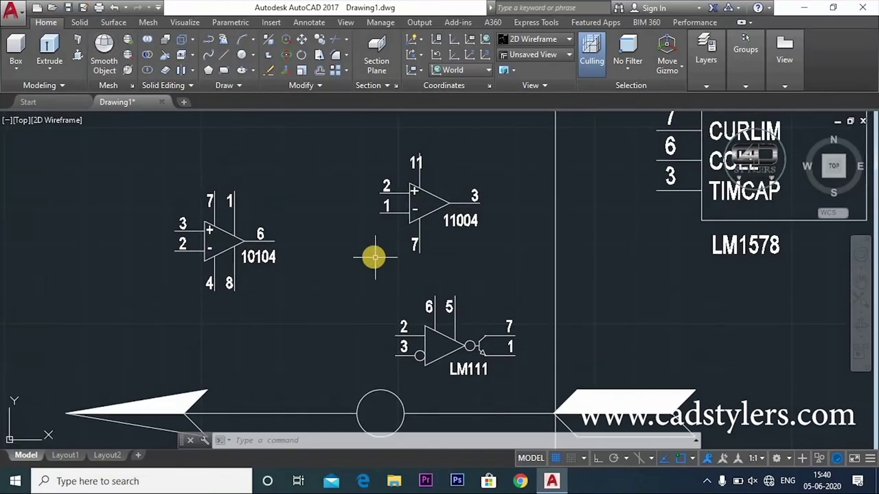
key("Escape")
key("Escape")
left_click(12, 10)
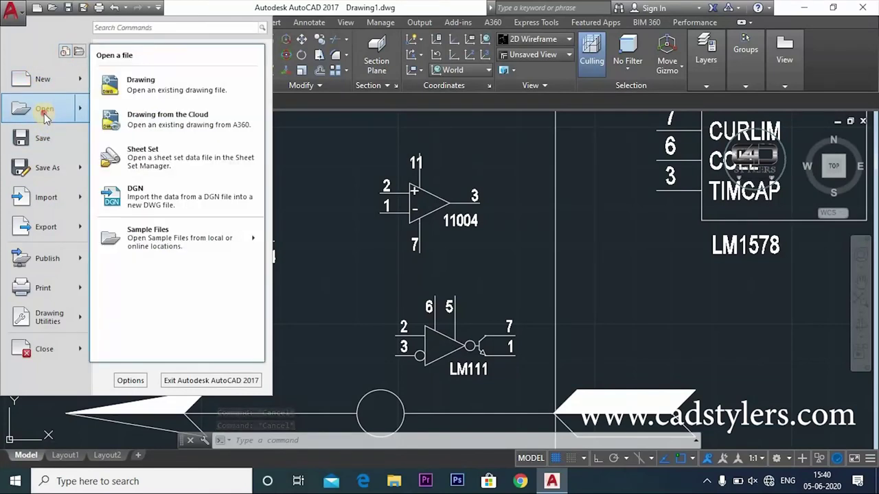
left_click(44, 113)
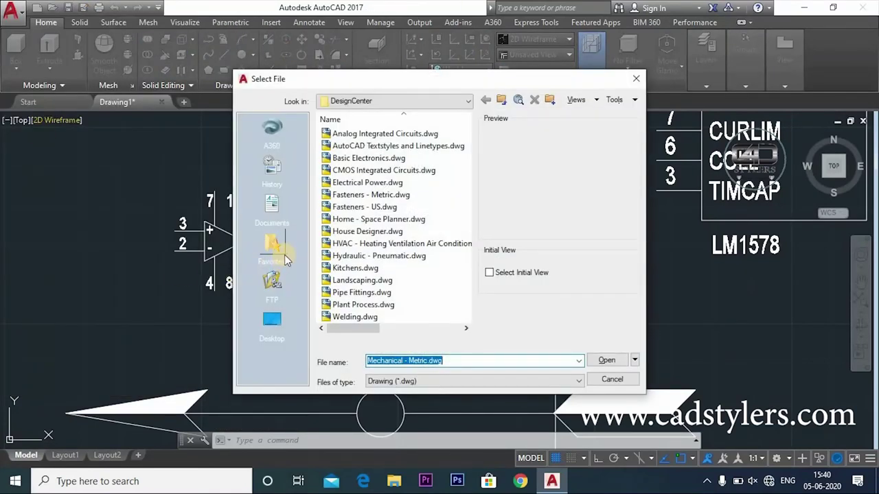
left_click(272, 321)
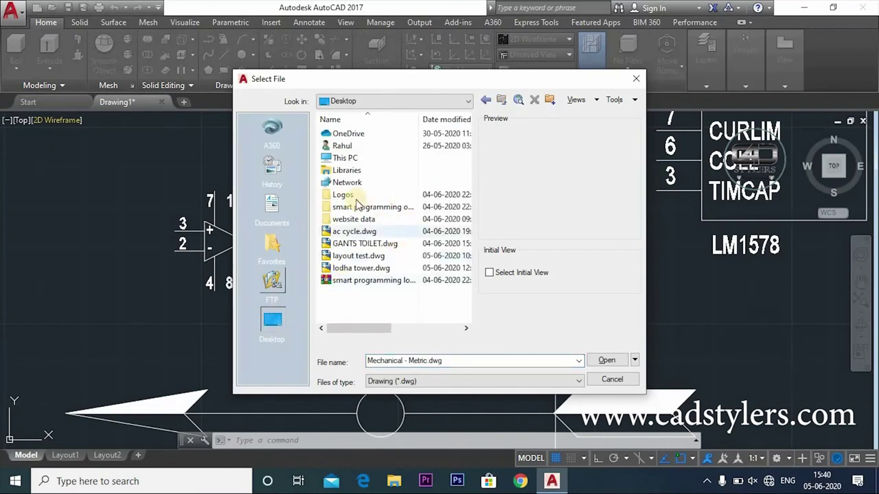
double_click(344, 160)
double_click(351, 268)
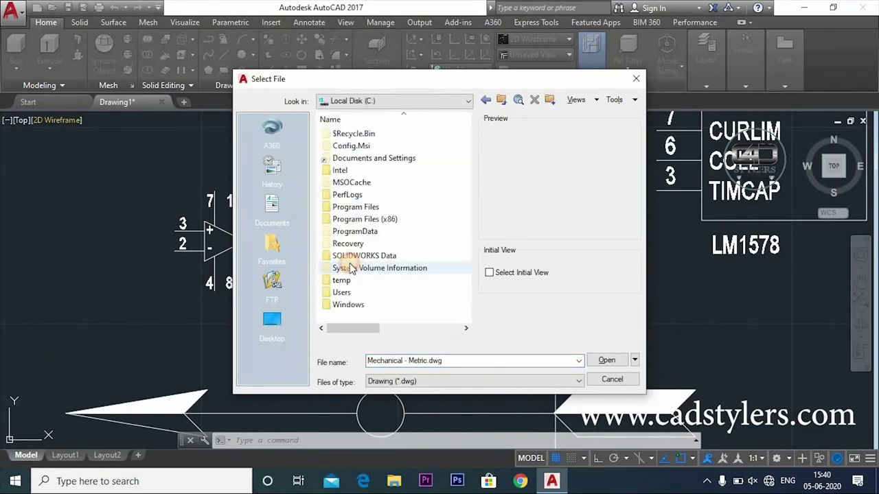
left_click(362, 208)
double_click(362, 208)
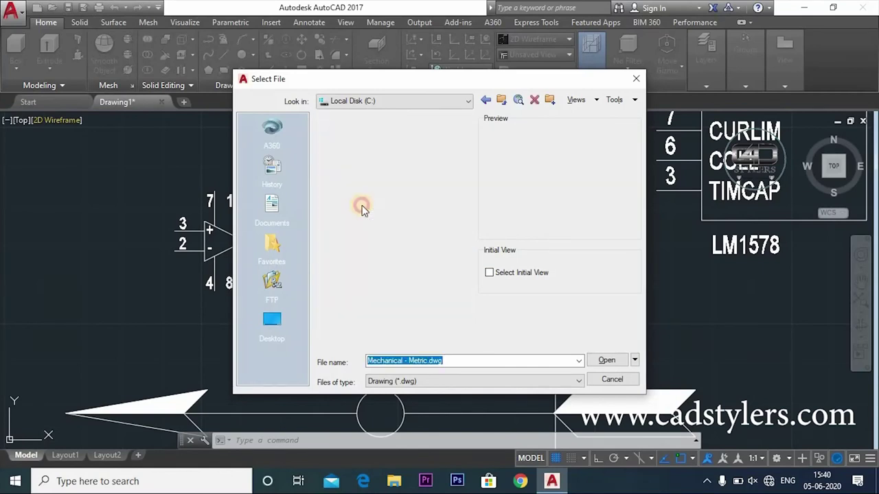
double_click(366, 160)
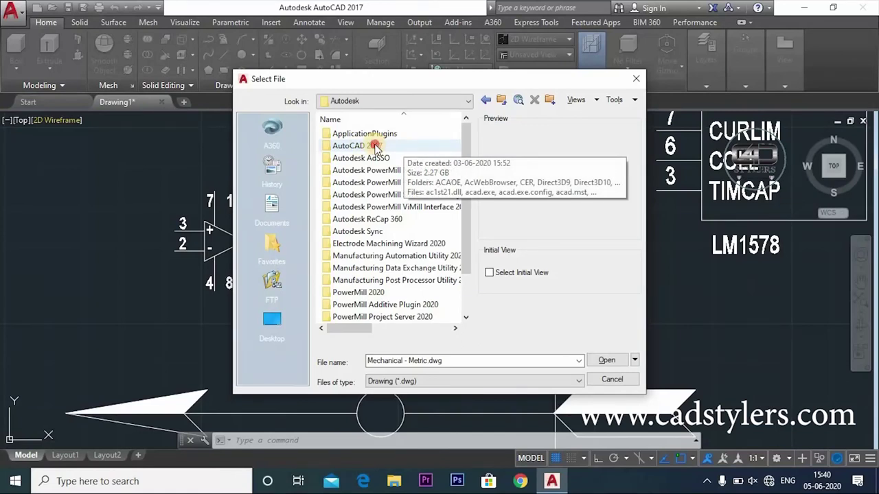
Navigate the Select File dialog into AutoCAD 2017 > Sample > en-us.
double_click(351, 145)
scroll(376, 213, "down", 4)
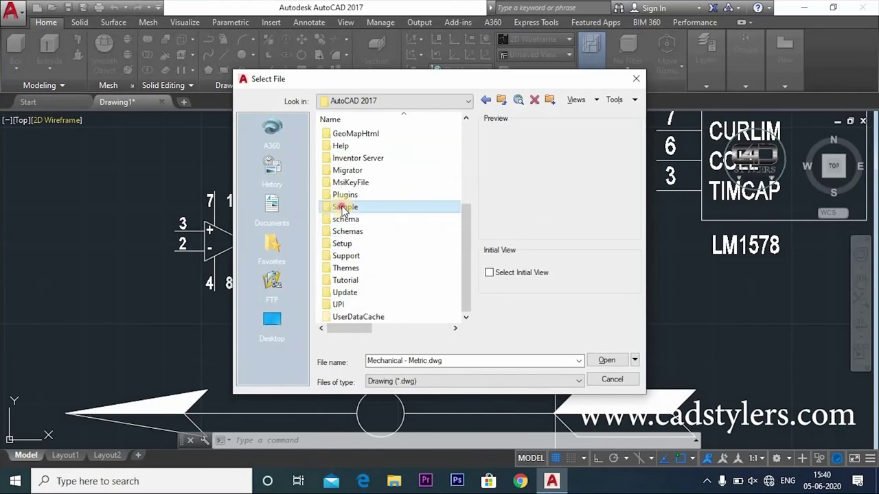
double_click(344, 207)
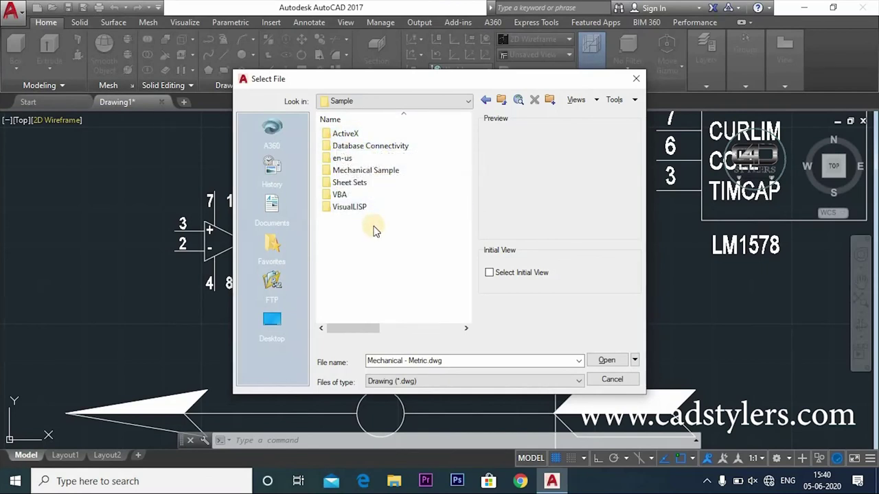
double_click(345, 159)
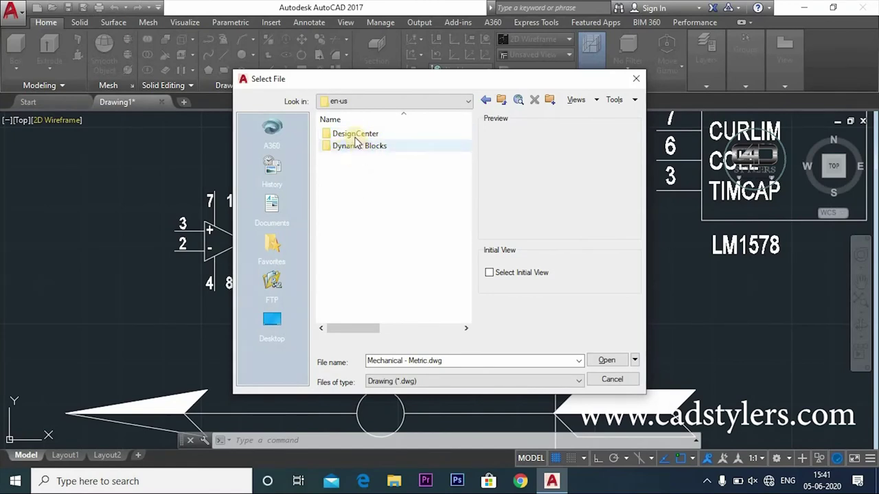
Look inside the DesignCenter and Dynamic Blocks sample folders, returning to en-us after each.
double_click(355, 137)
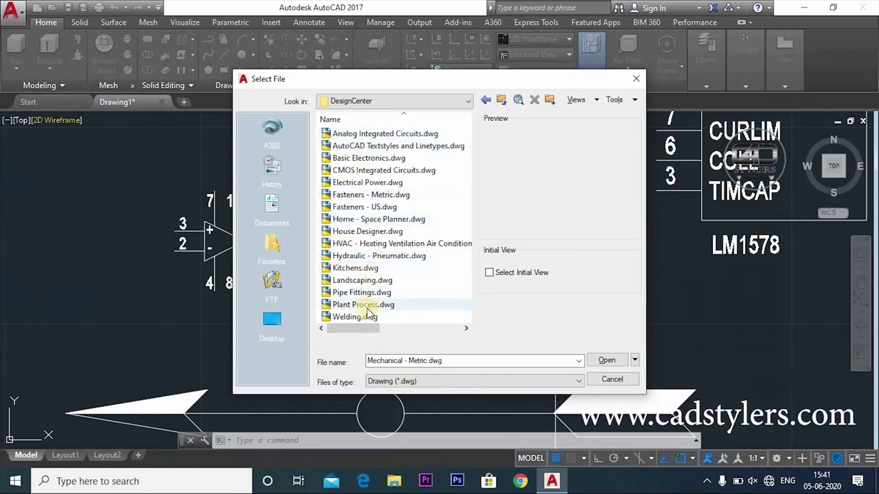
left_click(486, 99)
double_click(356, 146)
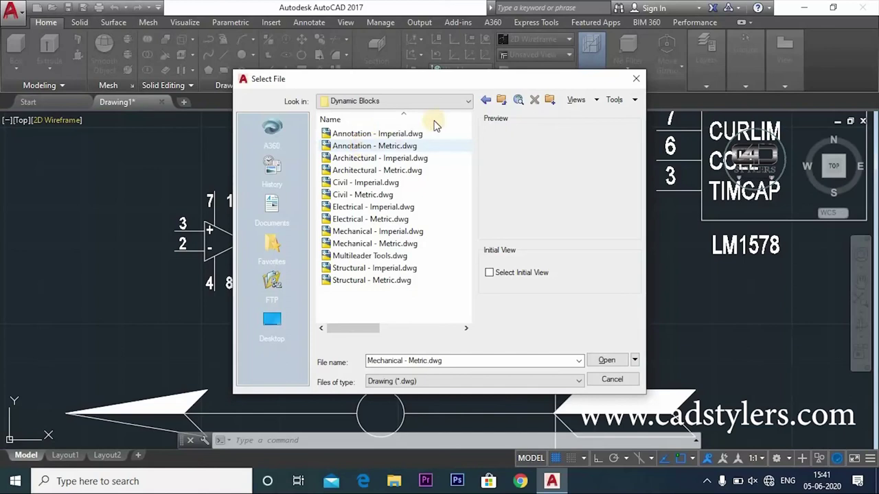
left_click(486, 101)
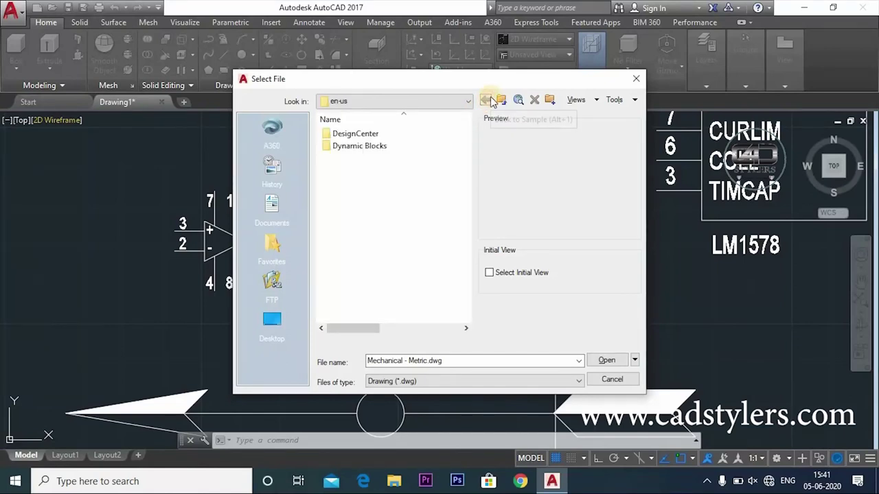